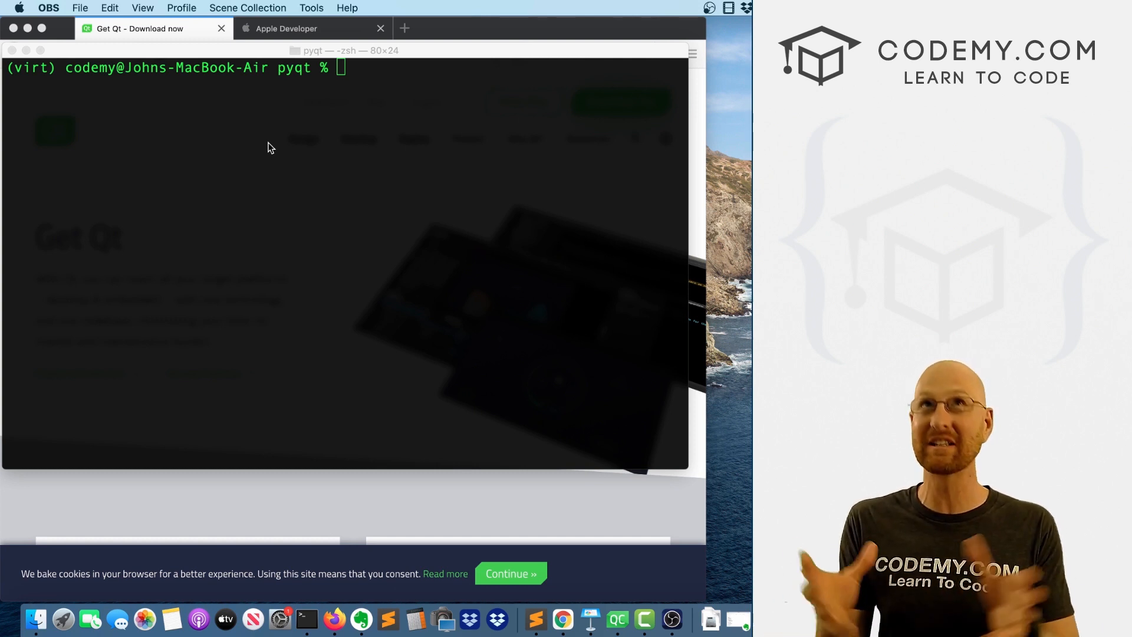
# List the Python packages installed in the virtual environment with pip freeze.
pyautogui.click(324, 104)
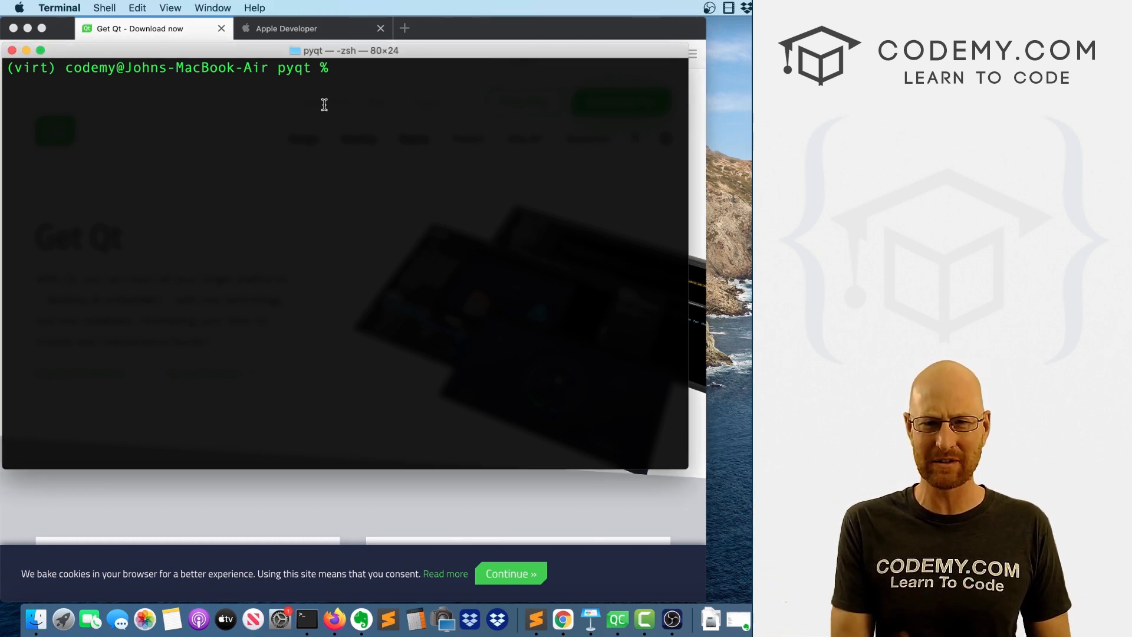
pyautogui.moveTo(40, 69); pyautogui.dragTo(2, 69)
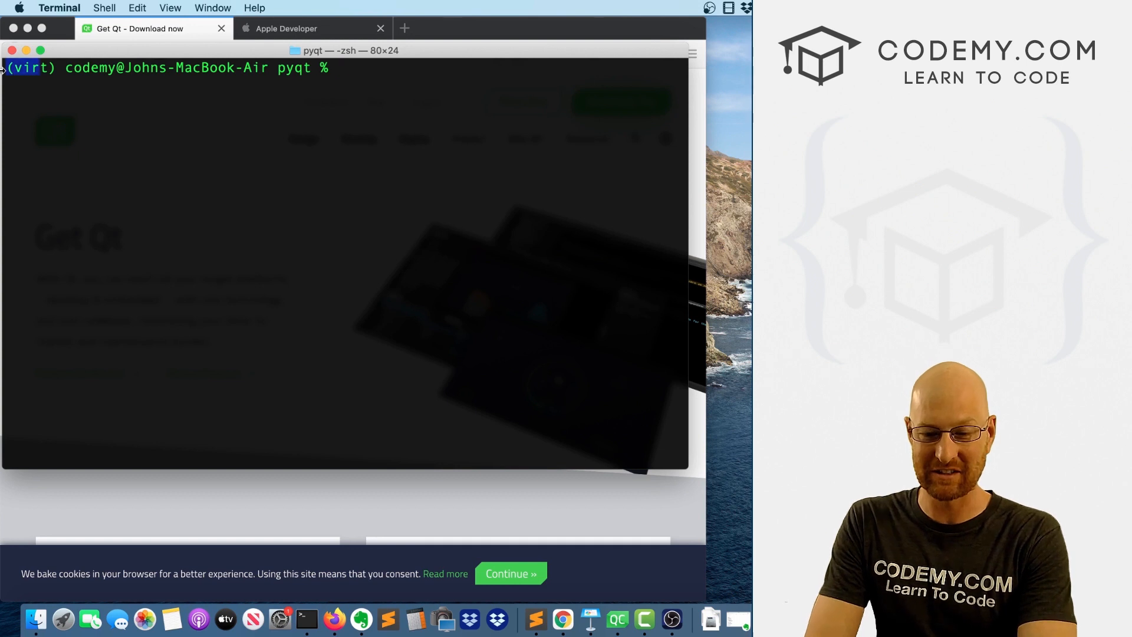
pyautogui.click(293, 71)
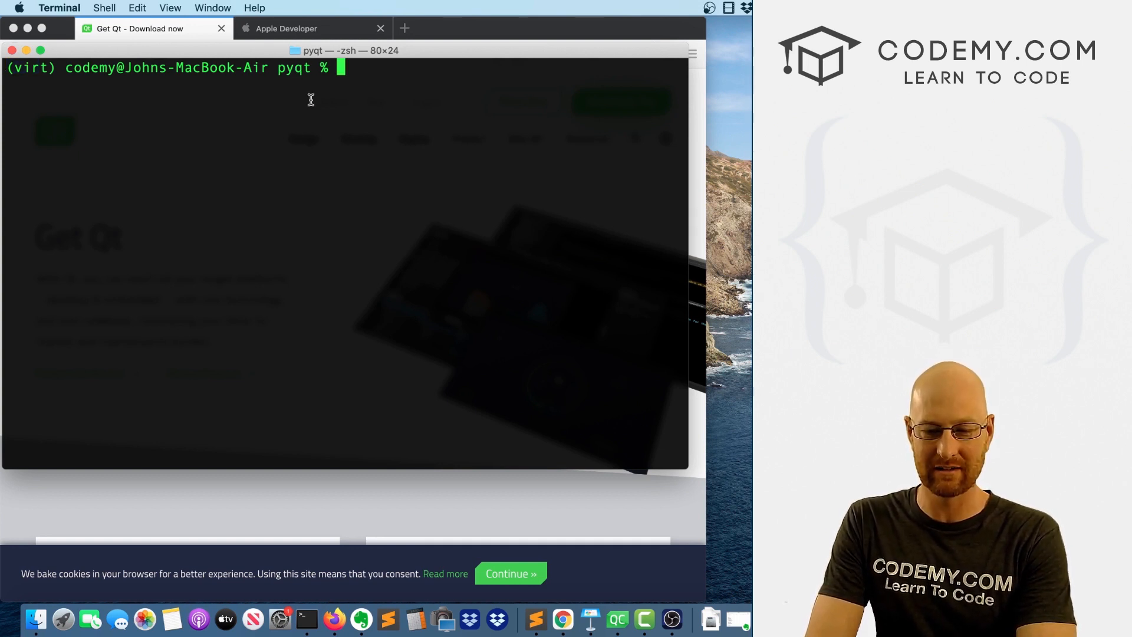
pyautogui.write('pip freeze')
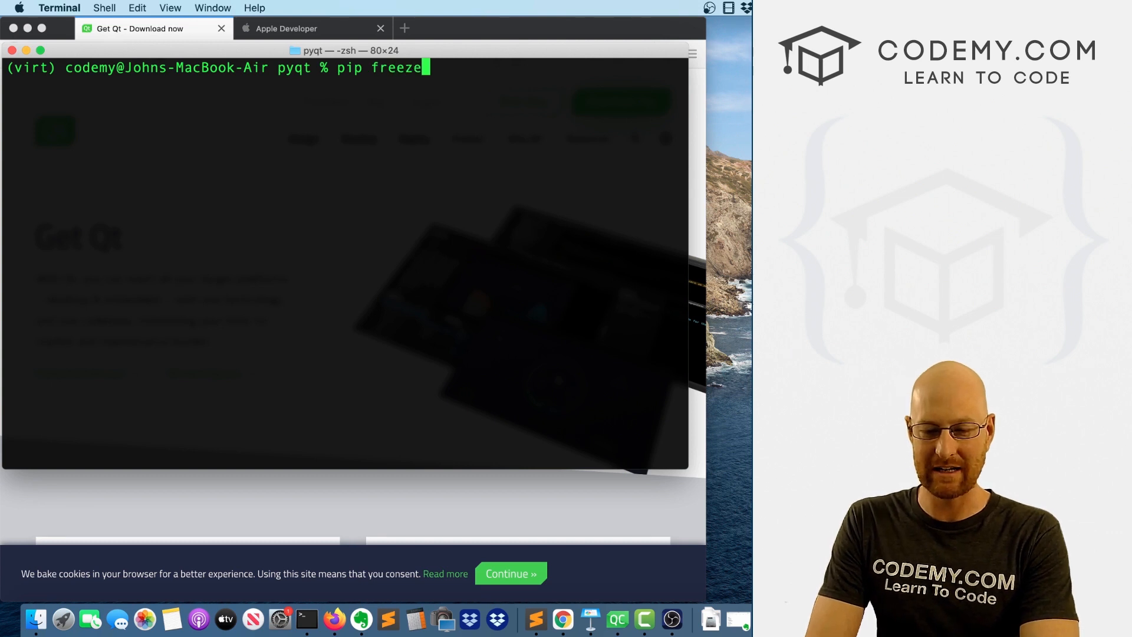
pyautogui.press('Return')
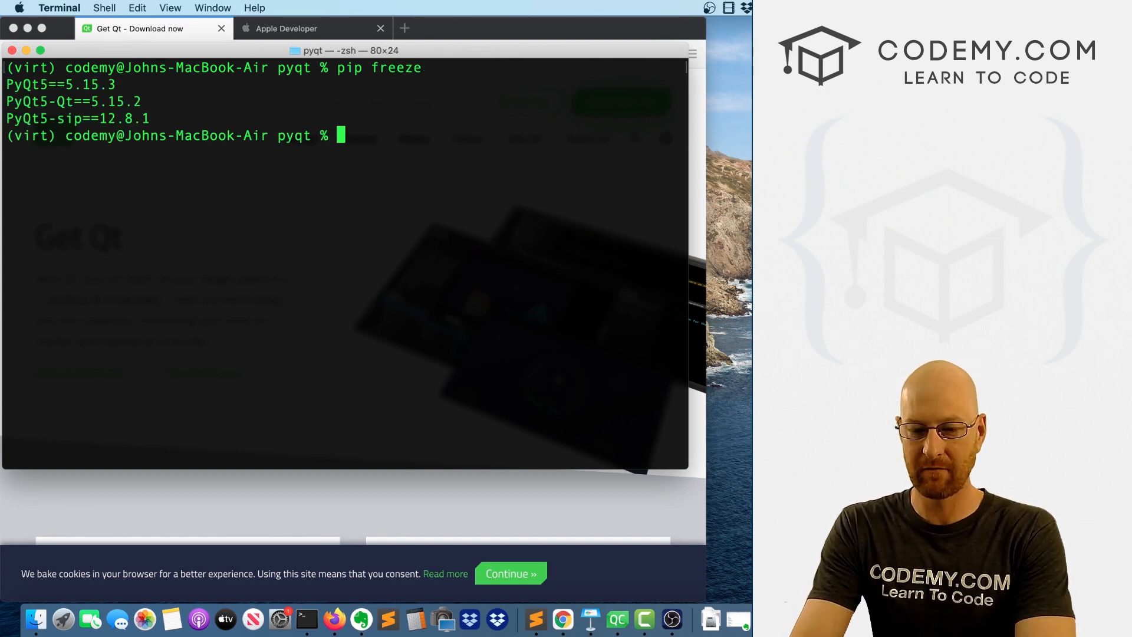
pyautogui.tripleClick(54, 88)
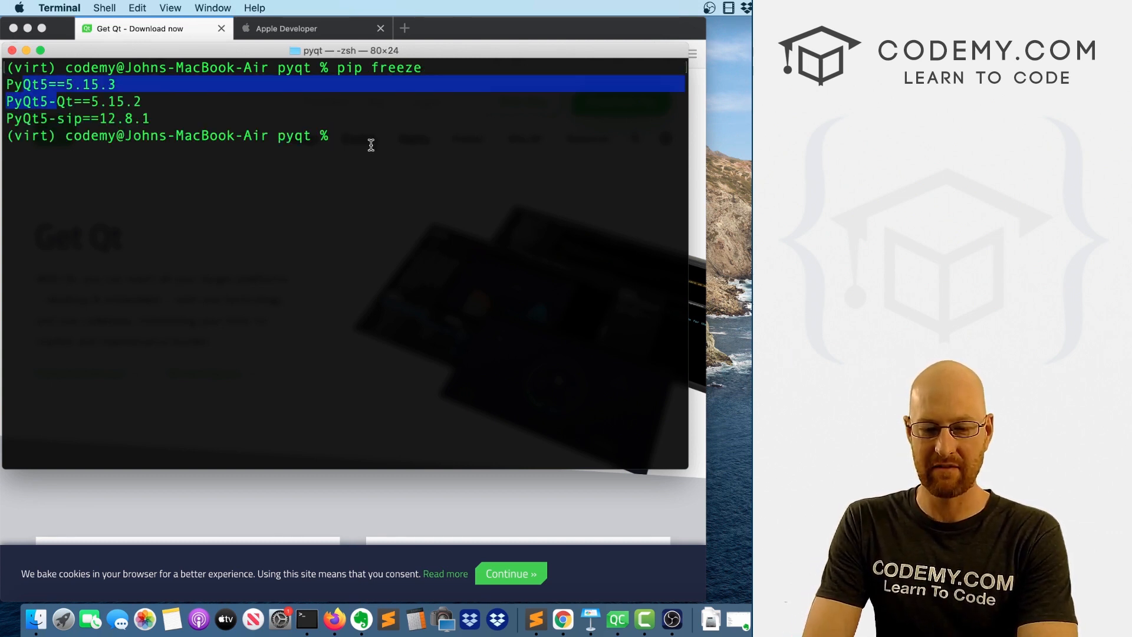
pyautogui.click(372, 145)
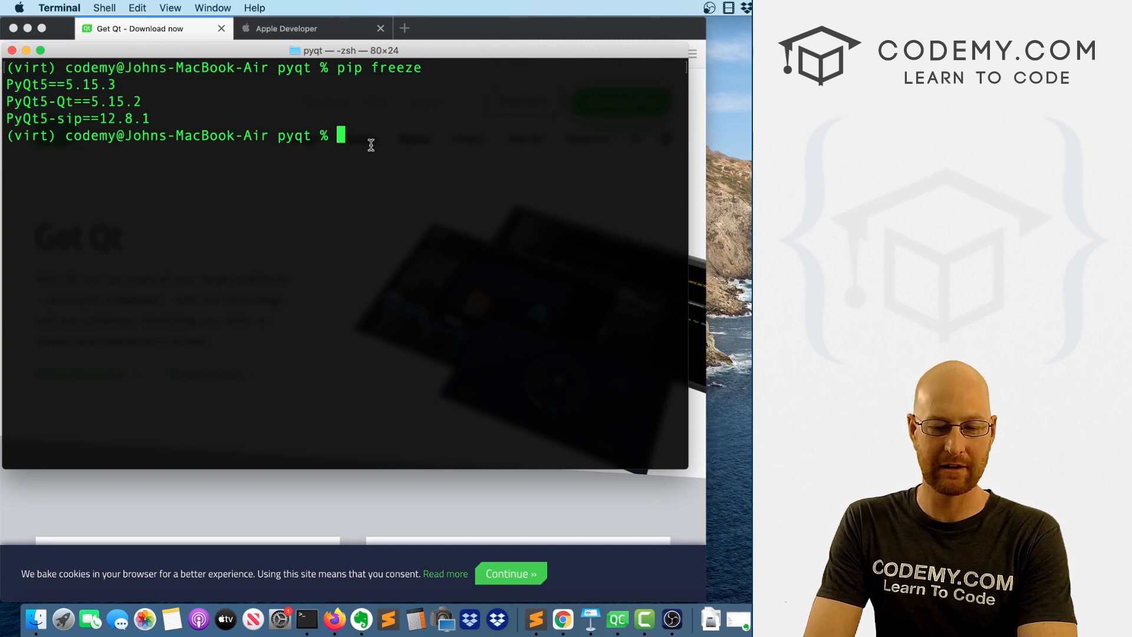
# Try to install PyQt5Designer with pip3 in the virtual environment.
pyautogui.press('Up')
pyautogui.press('Up')
pyautogui.press('Up')
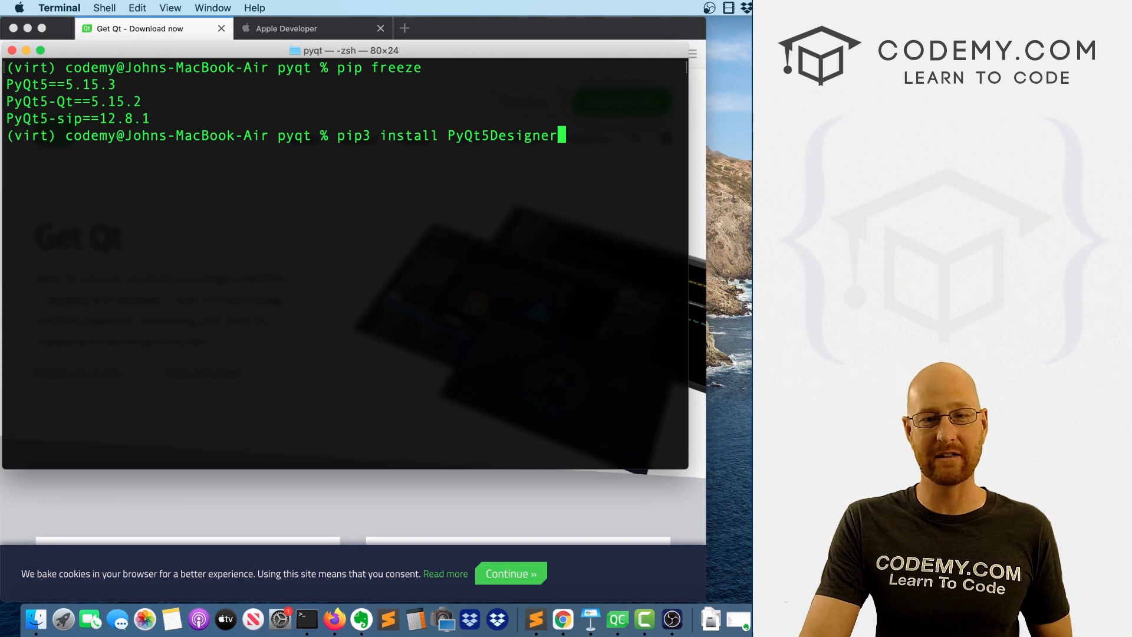
pyautogui.press('Return')
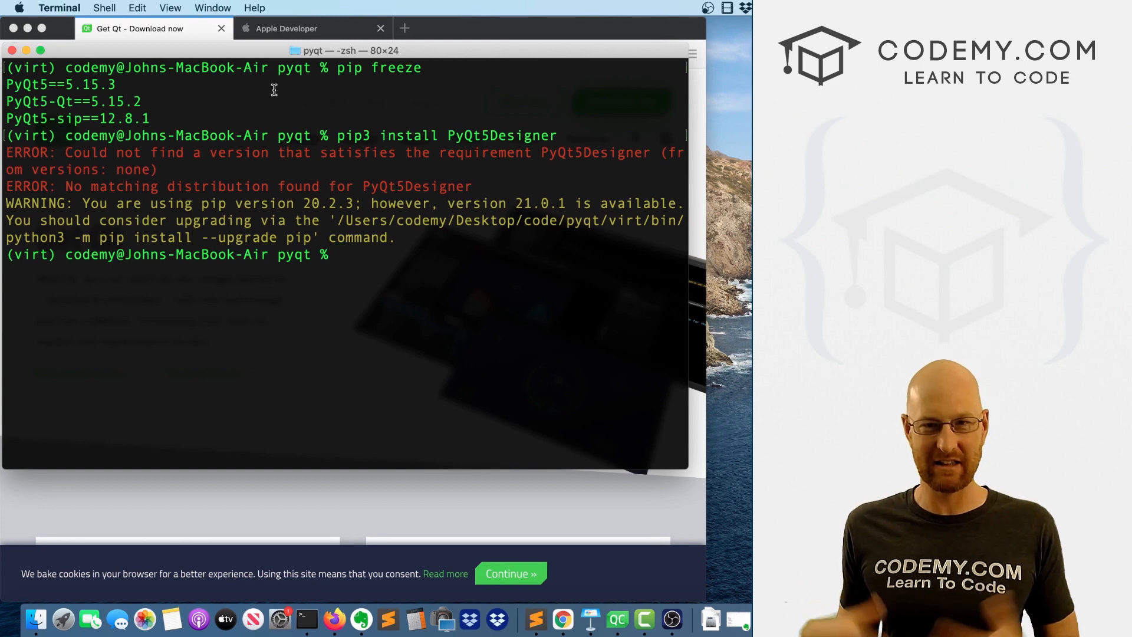
# Switch from Terminal to Firefox and open the open source download option on the Get Qt page.
pyautogui.click(27, 50)
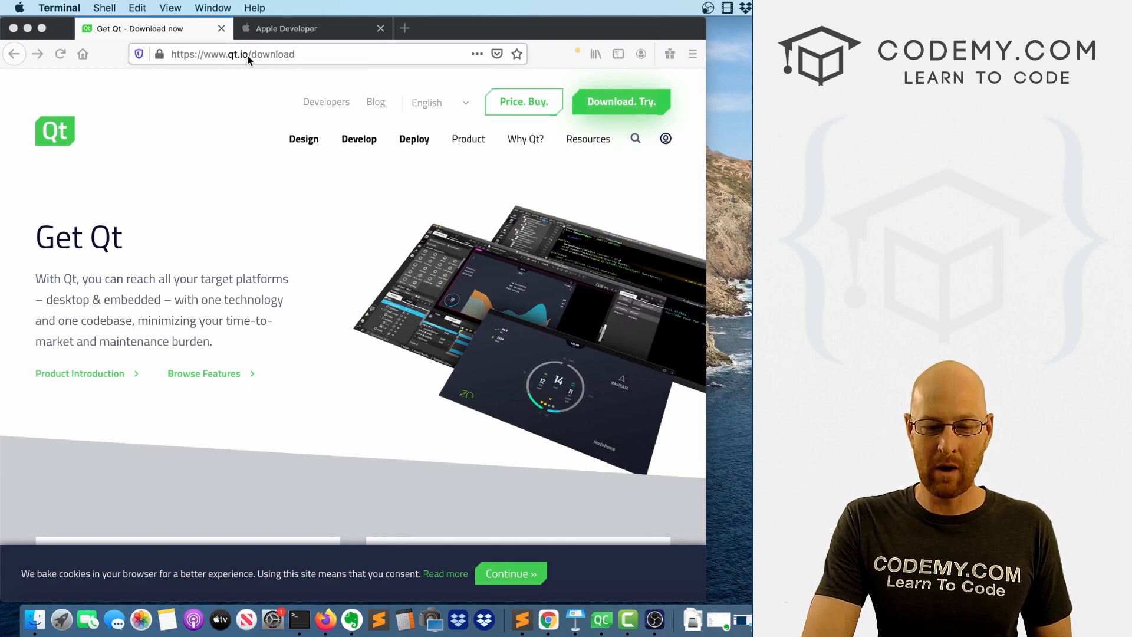
pyautogui.click(146, 247)
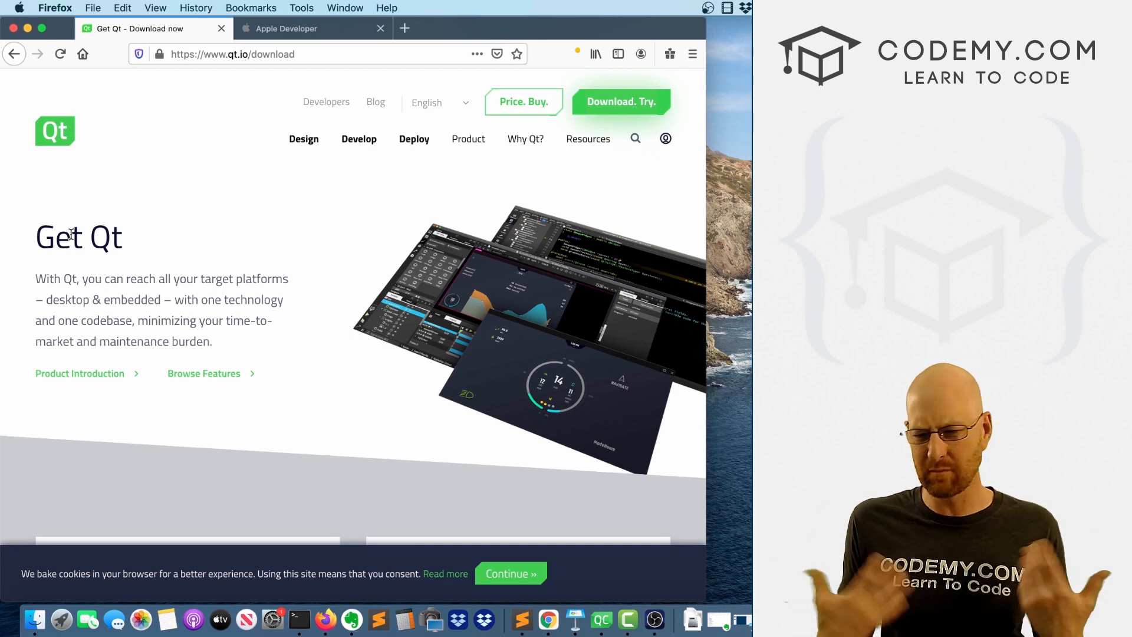
pyautogui.scroll(-3, 169, 286)
pyautogui.scroll(-2, 170, 286)
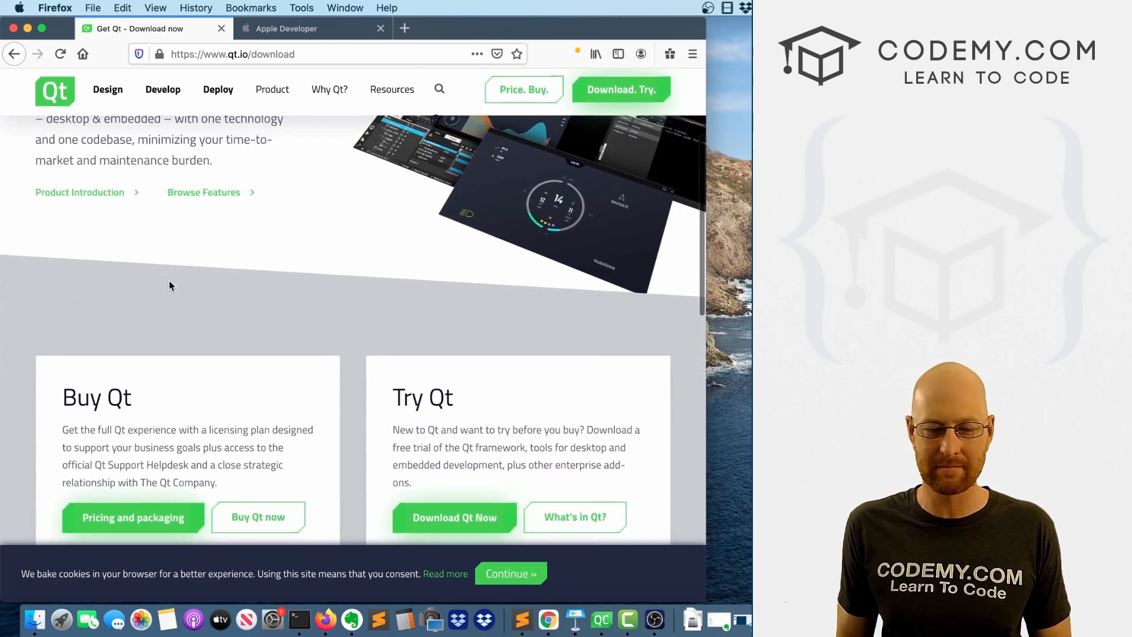
pyautogui.scroll(2, 170, 285)
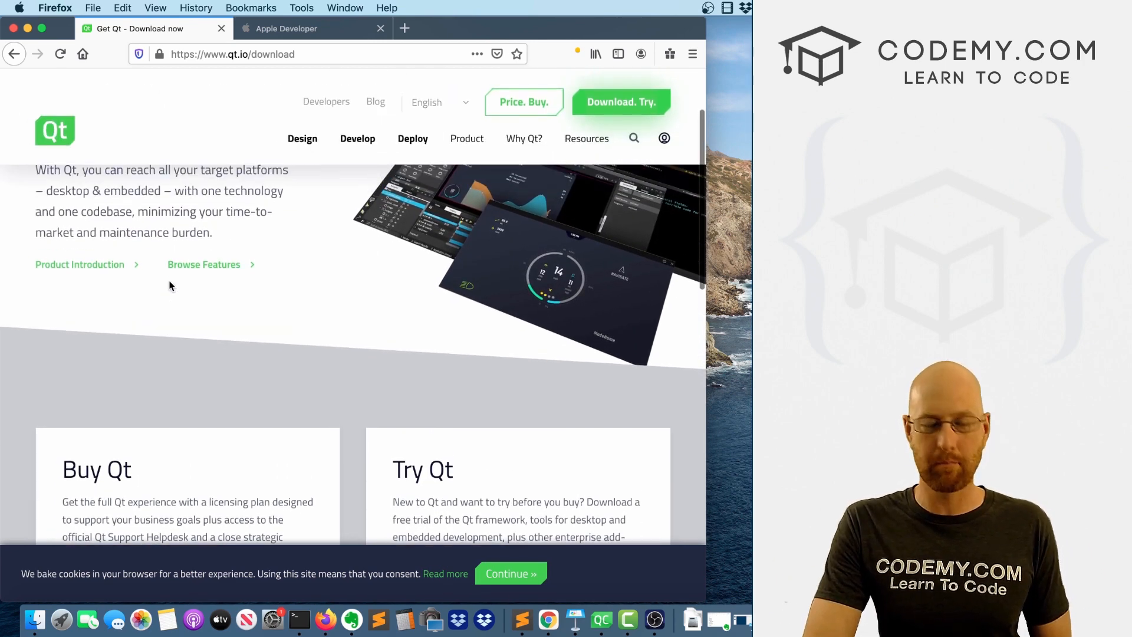
pyautogui.scroll(-10, 170, 286)
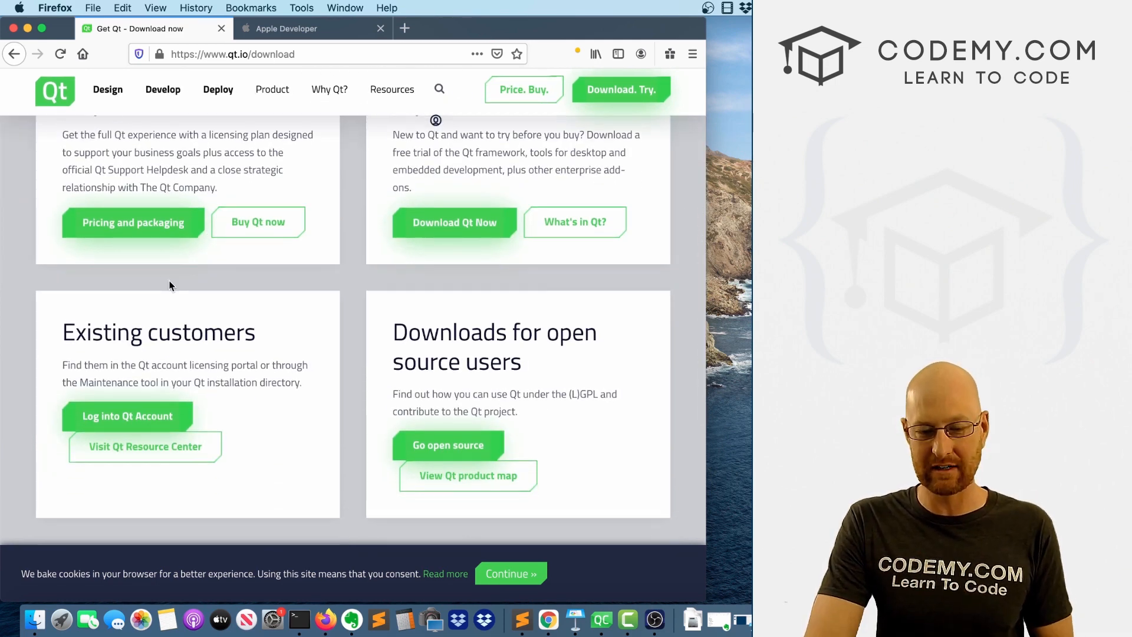
pyautogui.scroll(-9, 170, 285)
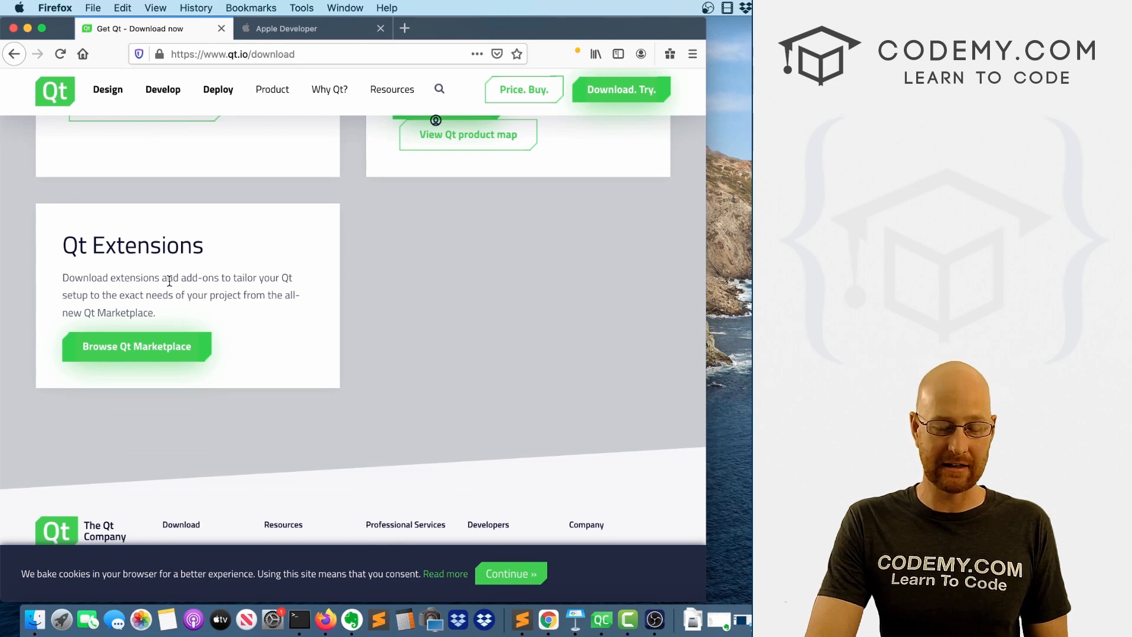
pyautogui.scroll(-2, 169, 281)
pyautogui.scroll(7, 169, 281)
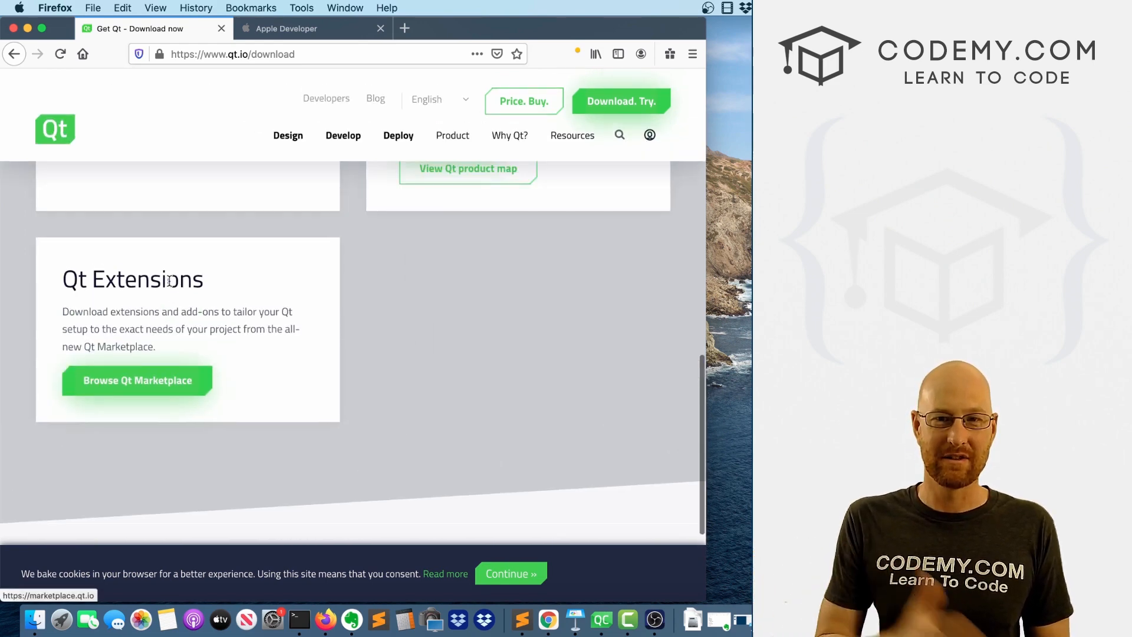
pyautogui.scroll(2, 169, 286)
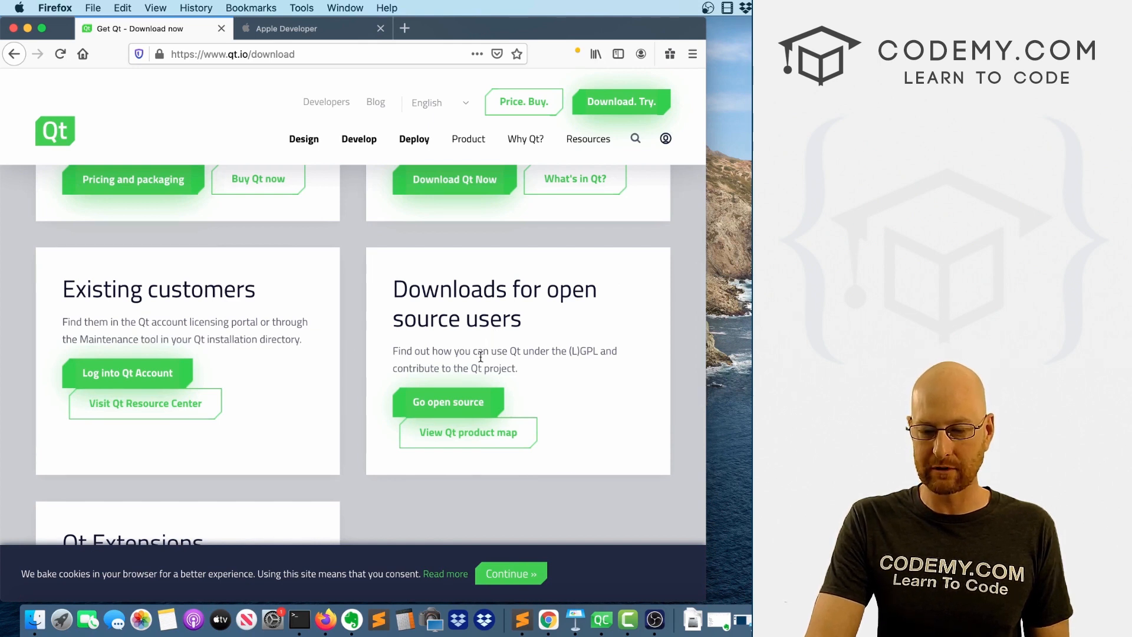
pyautogui.click(441, 409)
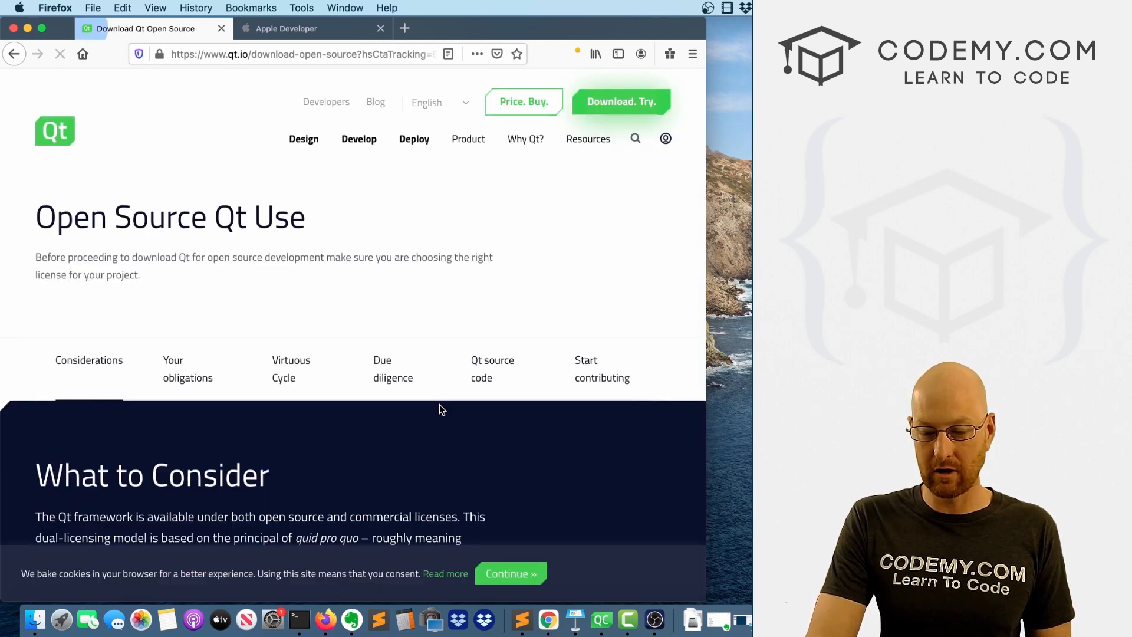
# Go to the Qt Online Installer download page from the Qt binaries section of the open source page.
pyautogui.scroll(-10, 201, 195)
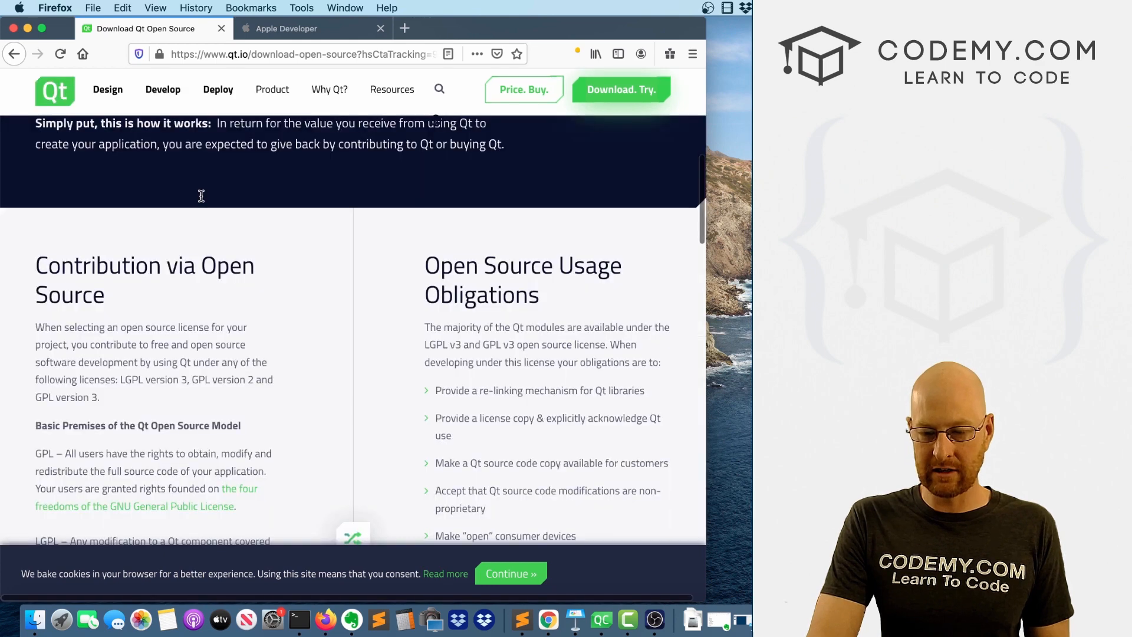
pyautogui.scroll(-15, 201, 196)
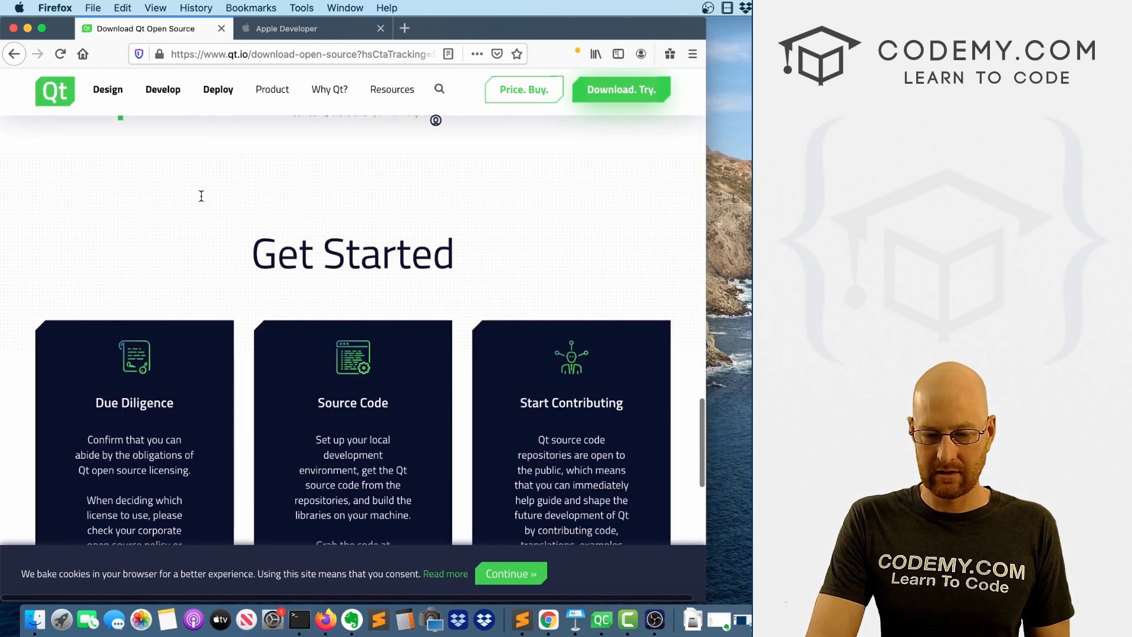
pyautogui.scroll(-15, 201, 195)
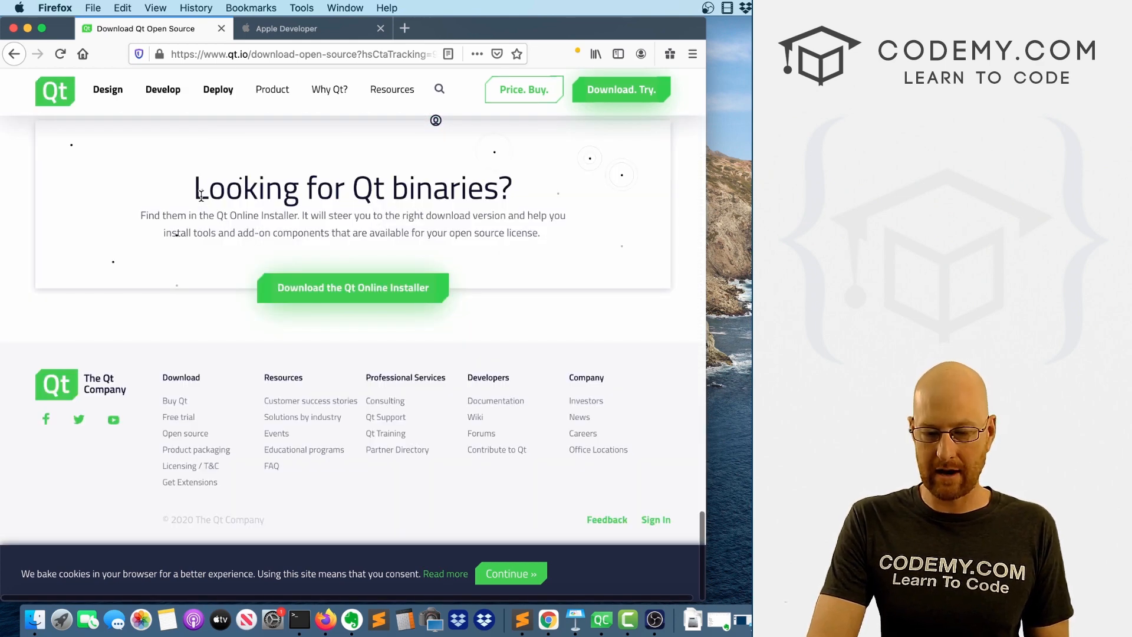
pyautogui.moveTo(201, 195); pyautogui.dragTo(513, 180)
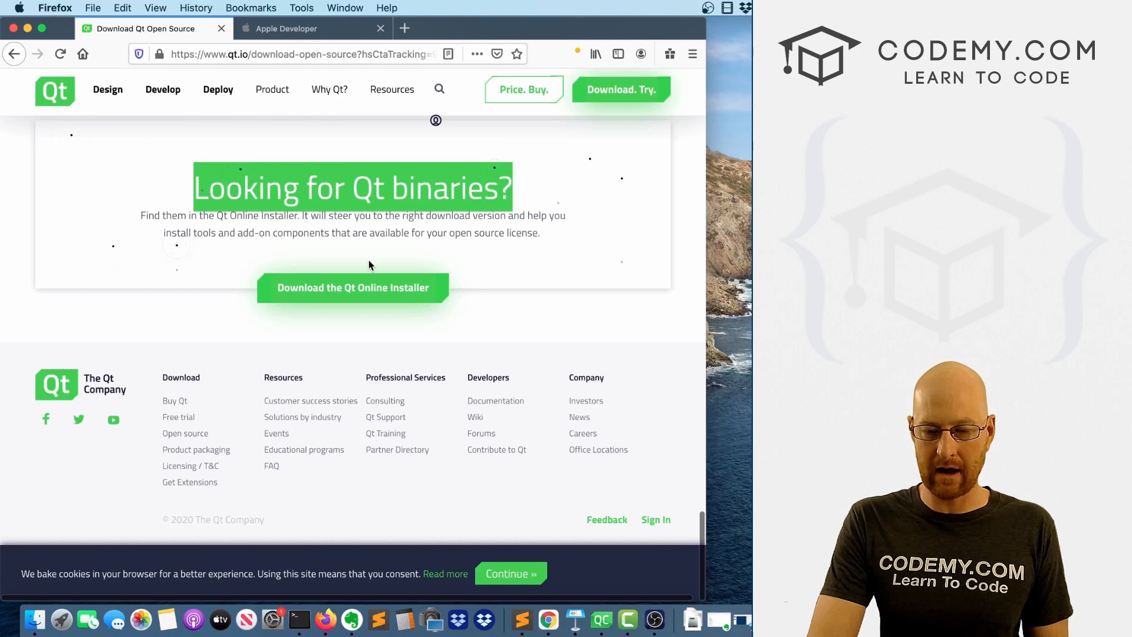
pyautogui.click(347, 295)
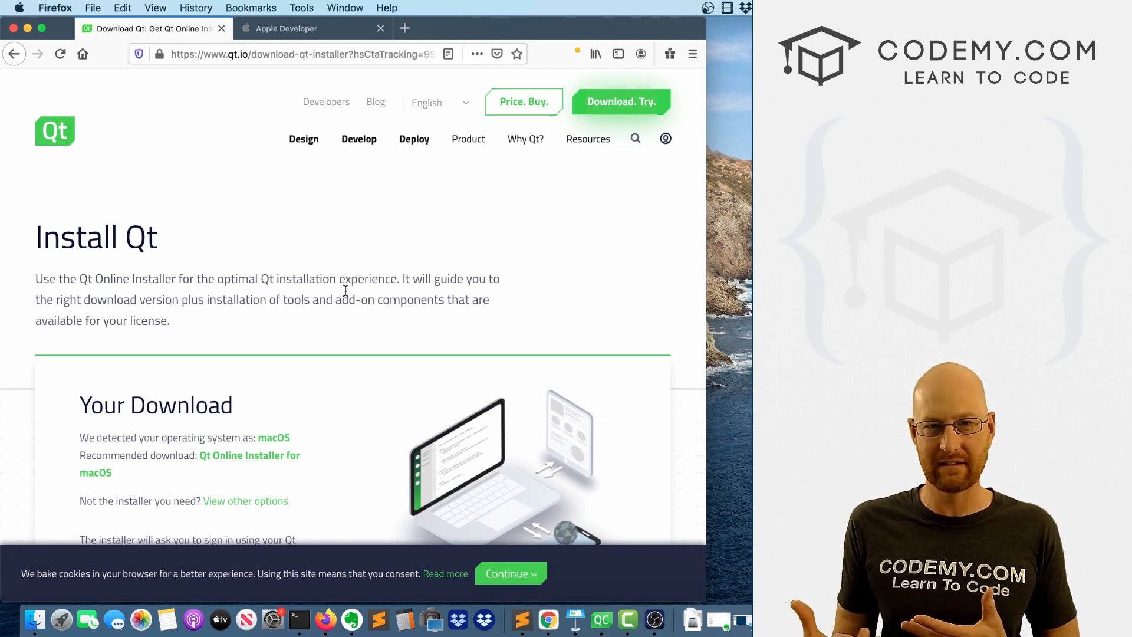
# Download the recommended Qt Online Installer for macOS and have Firefox open the file with DiskImageMounter.
pyautogui.scroll(-3, 313, 436)
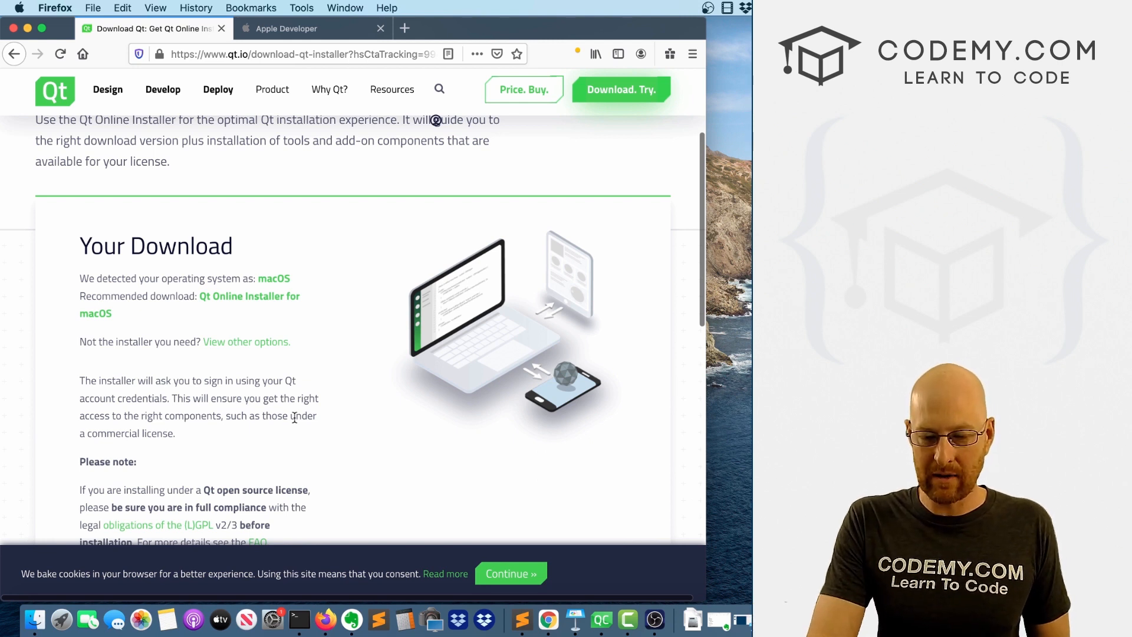
pyautogui.moveTo(212, 278); pyautogui.dragTo(297, 284)
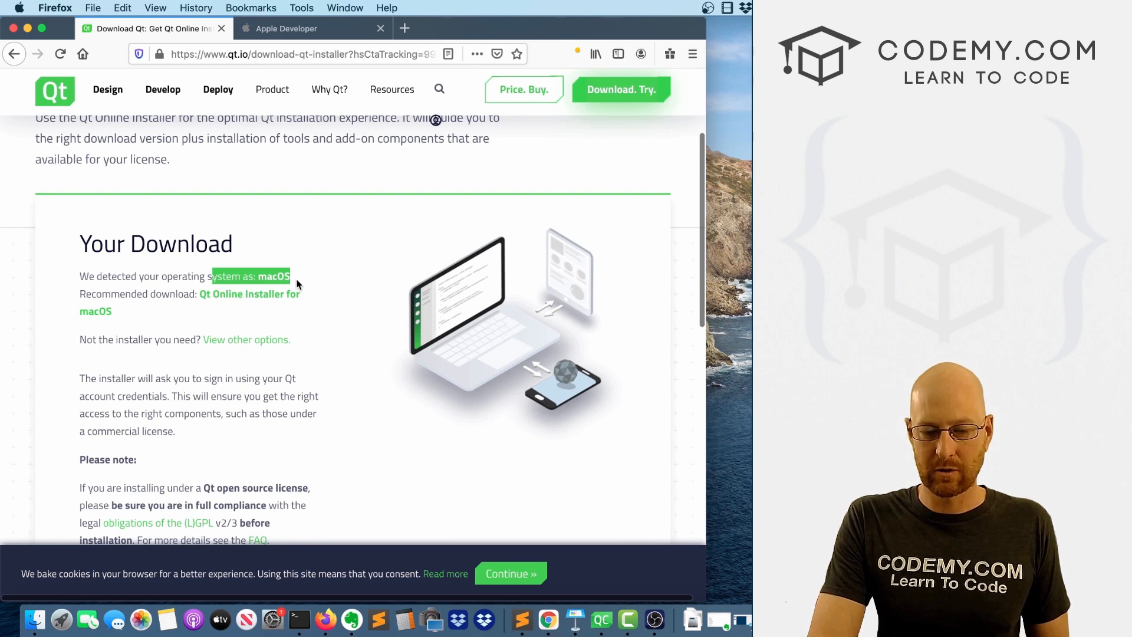
pyautogui.click(292, 293)
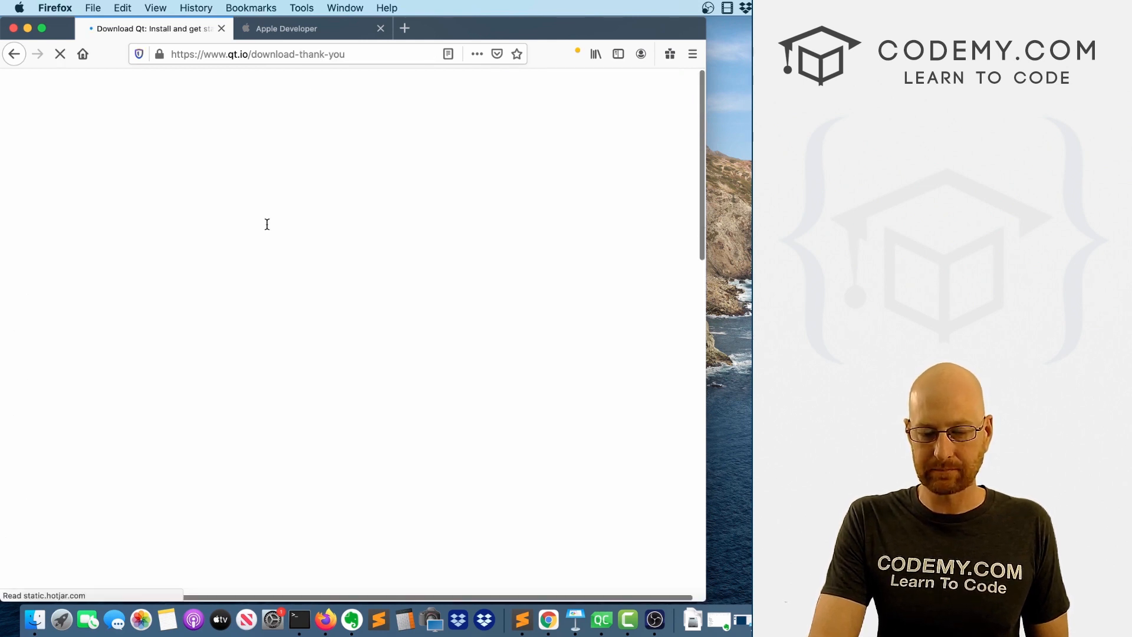
pyautogui.click(289, 29)
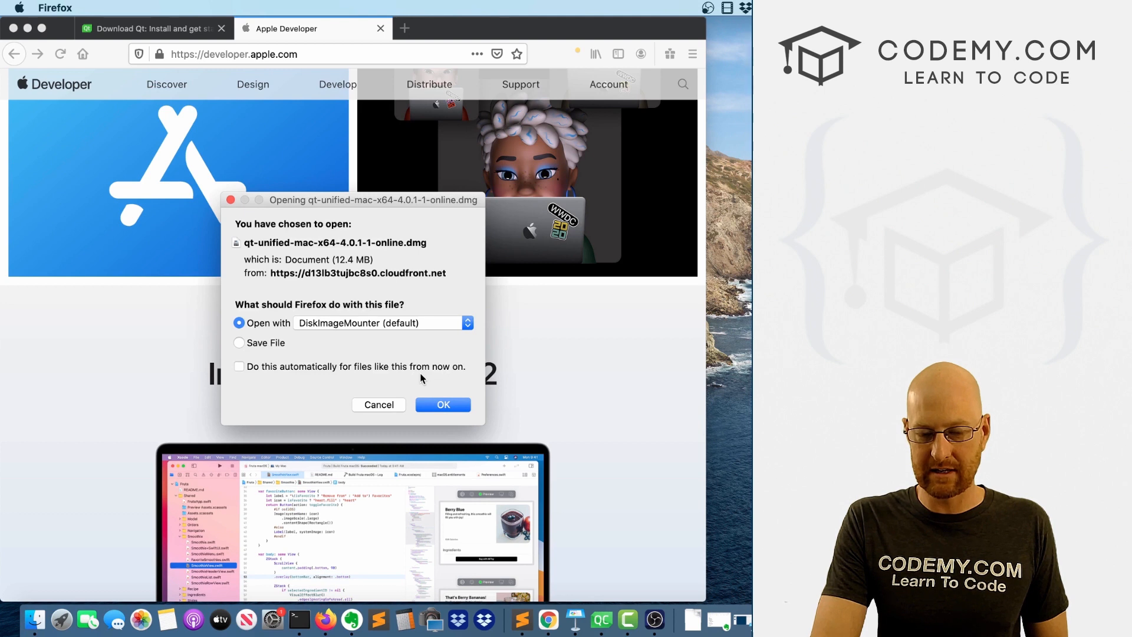
pyautogui.click(433, 403)
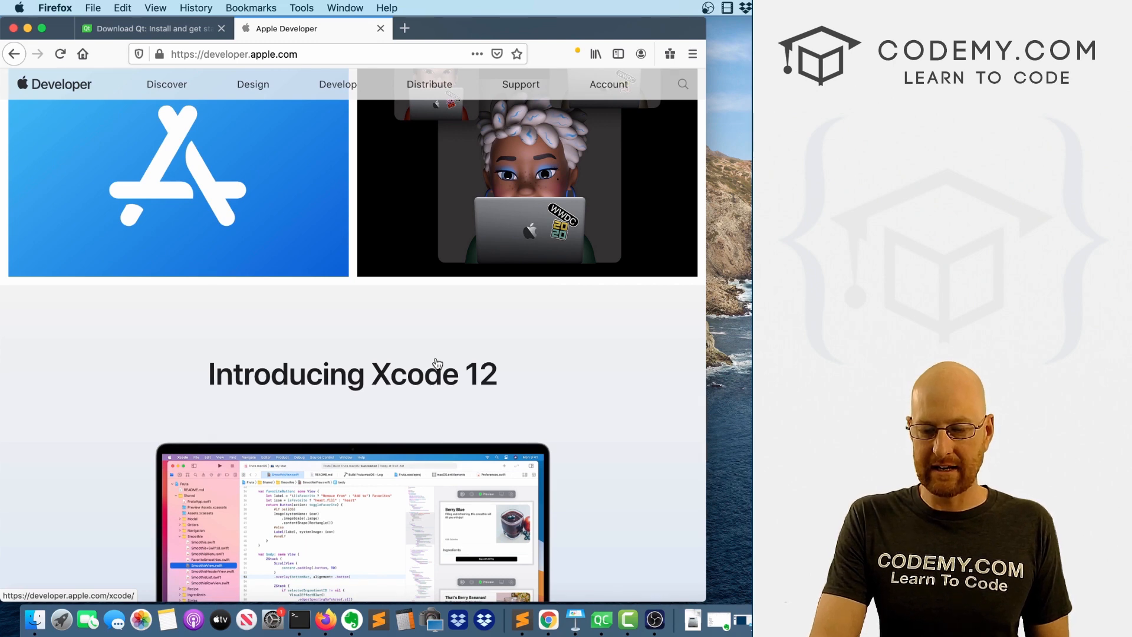
# Open the Xcode 12 page on the Apple Developer site and locate its download link.
pyautogui.scroll(-5, 436, 362)
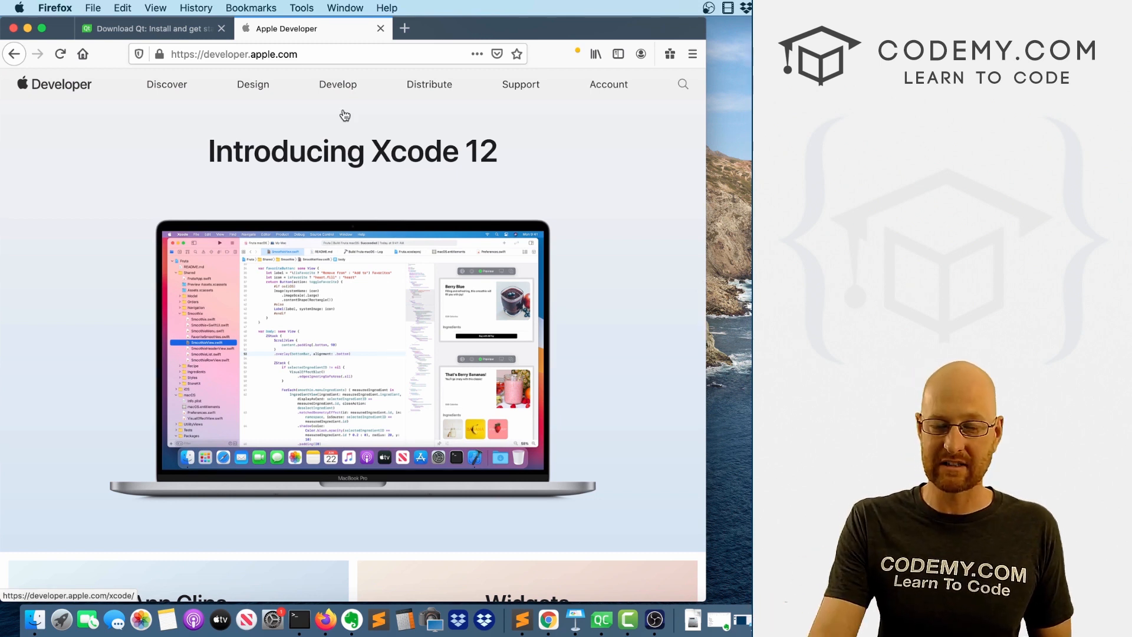
pyautogui.click(413, 254)
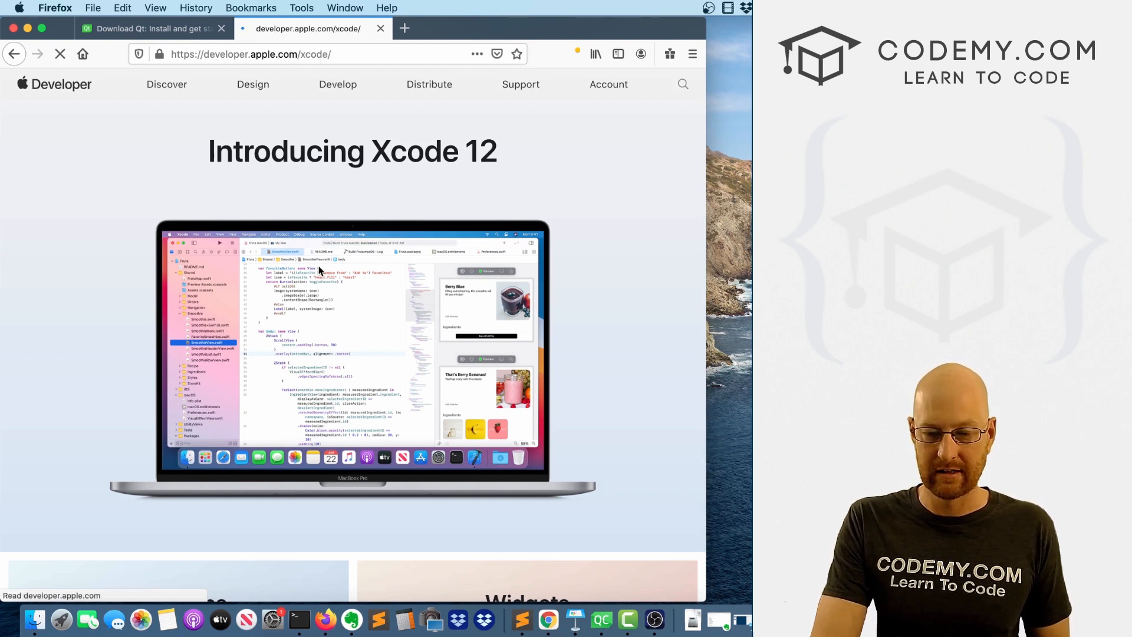
pyautogui.scroll(-20, 319, 269)
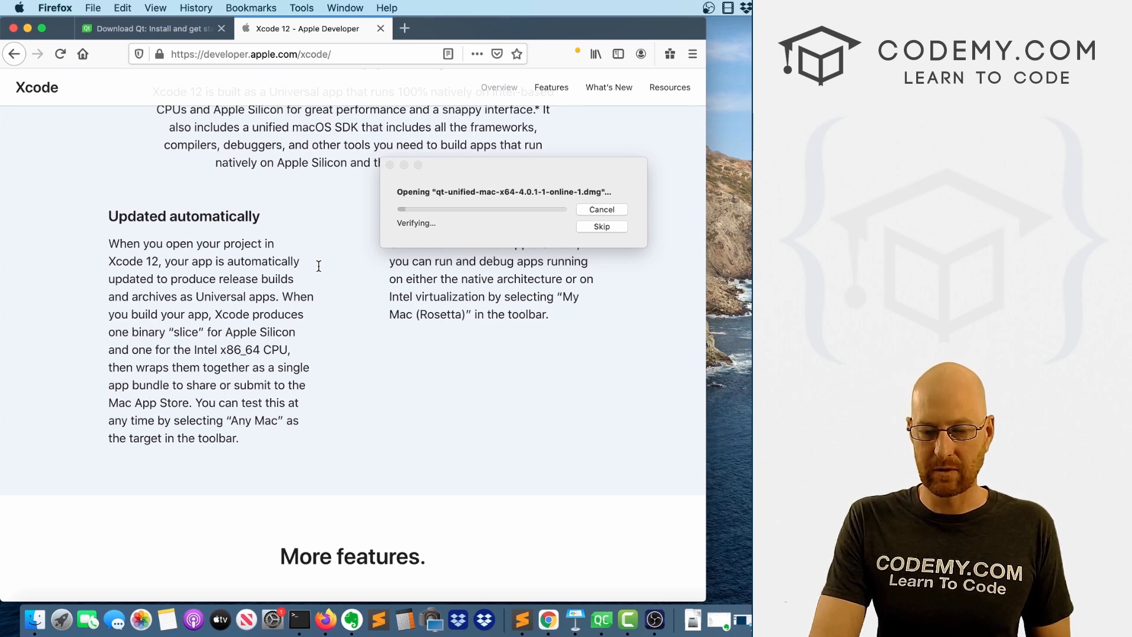
pyautogui.scroll(-10, 318, 266)
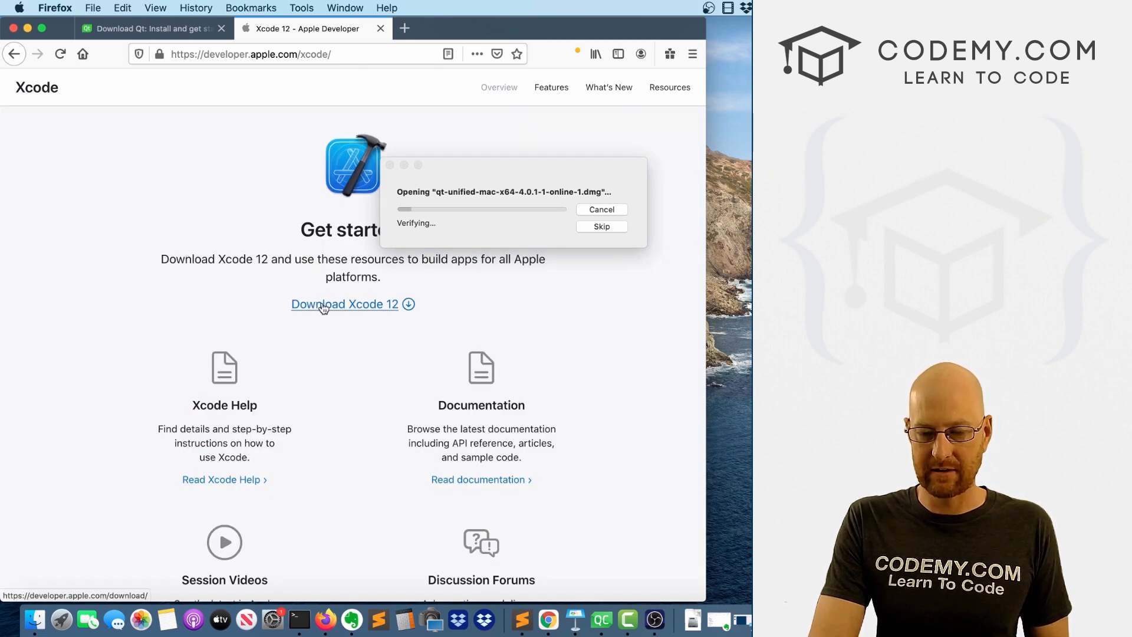
# Launch the qt-unified-macOS-x86_64-4.0.1-1-online installer from the mounted disk image and allow it to open.
pyautogui.click(522, 177)
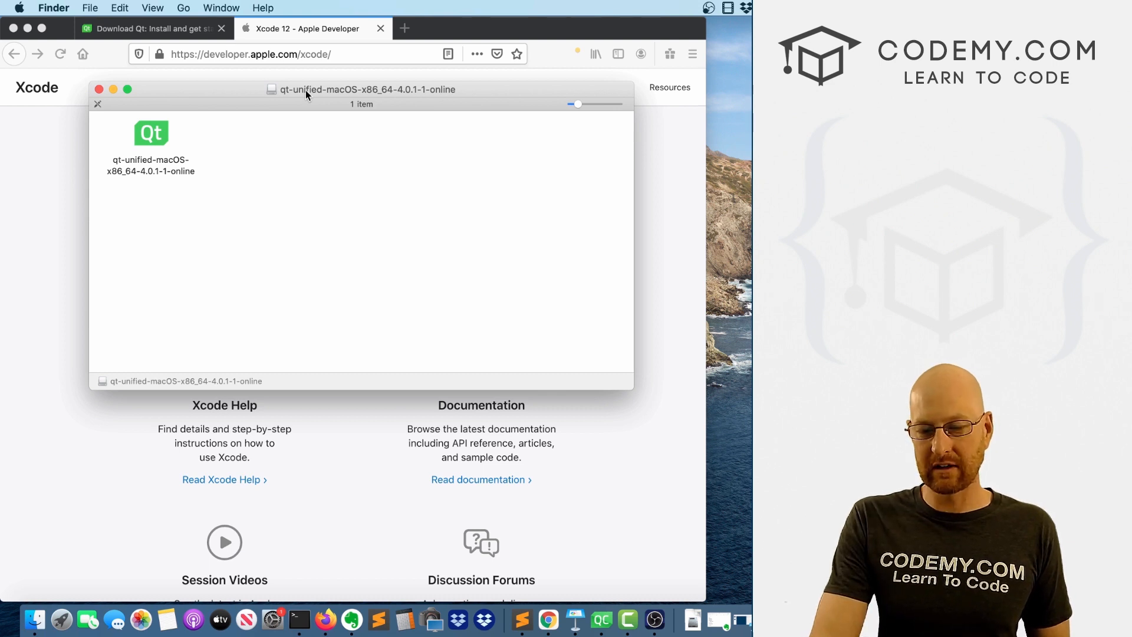
pyautogui.doubleClick(153, 133)
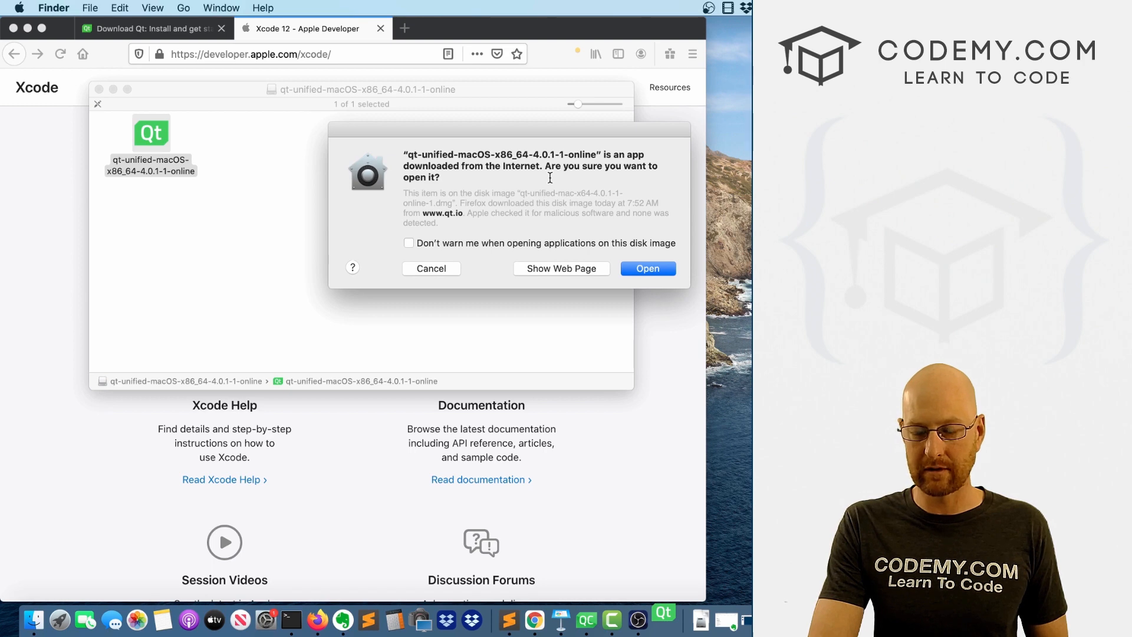
pyautogui.click(634, 270)
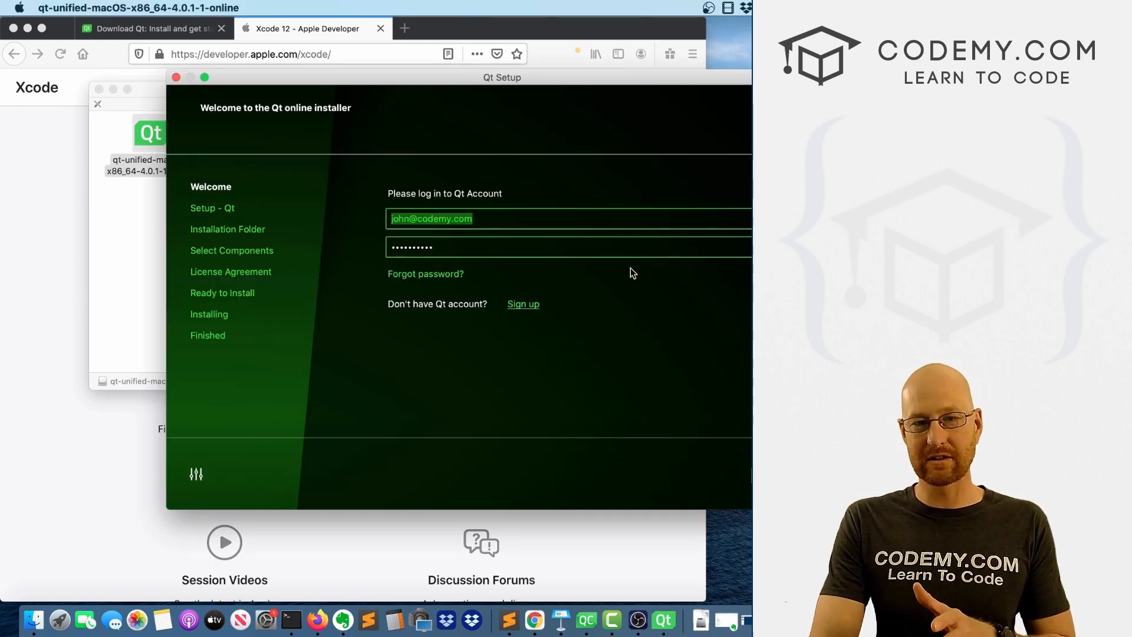
# Log in to the Qt Account with the prefilled credentials and approve the open source obligations as an individual person.
pyautogui.moveTo(622, 82); pyautogui.dragTo(472, 68)
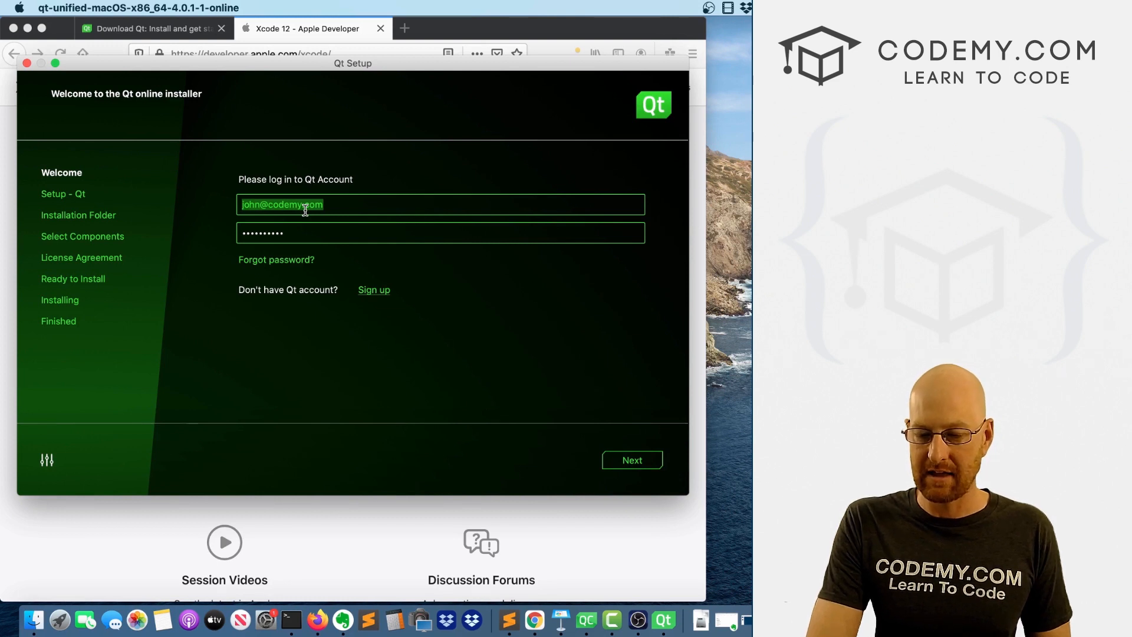
pyautogui.press('Return')
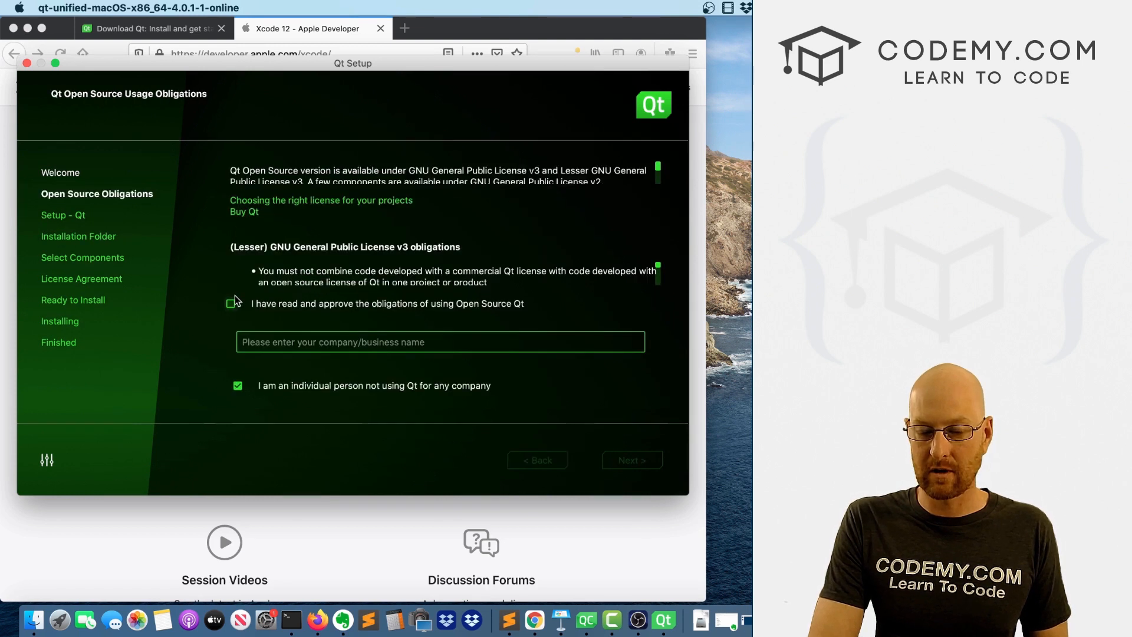
pyautogui.click(234, 300)
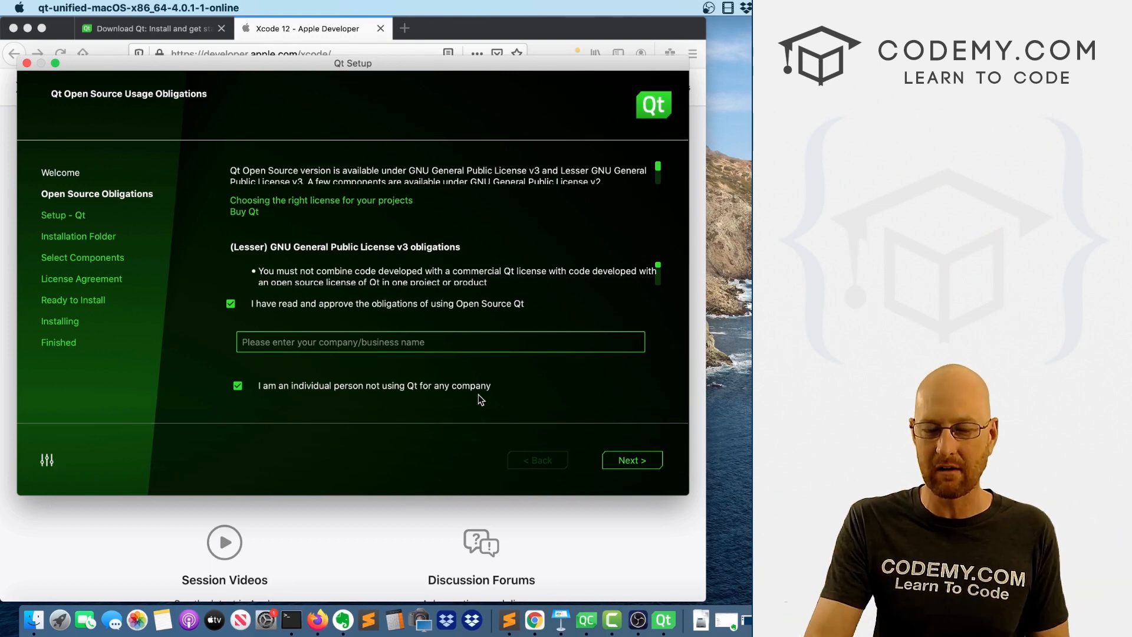
pyautogui.press('Return')
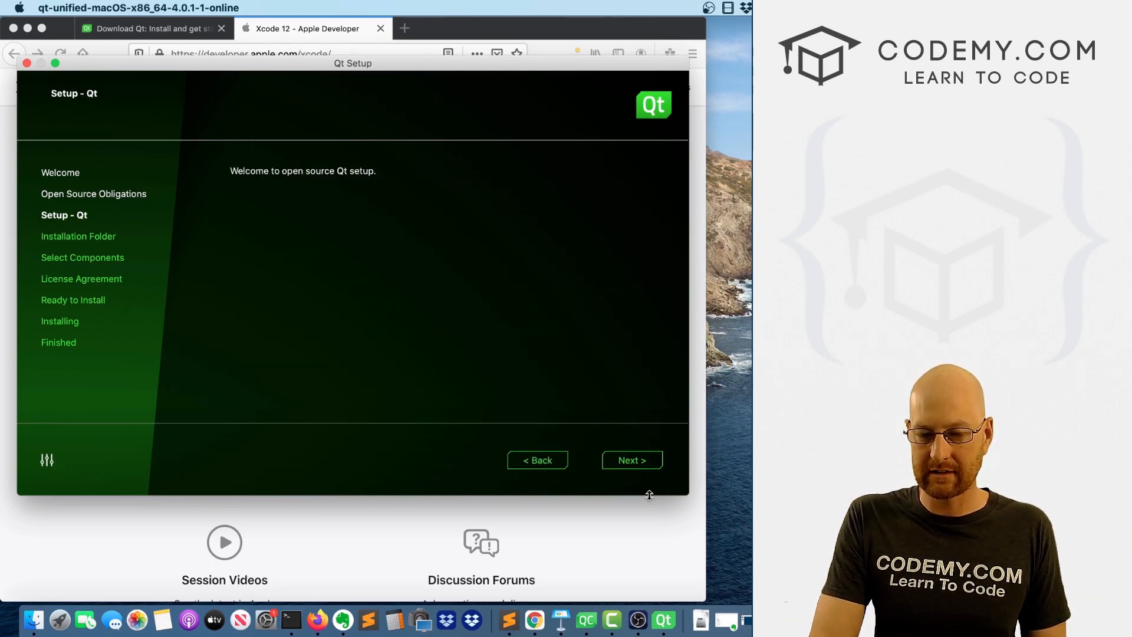
# Continue past the Qt setup welcome and Xcode notice, and disable sending pseudonymous usage statistics in Qt Creator.
pyautogui.press('Return')
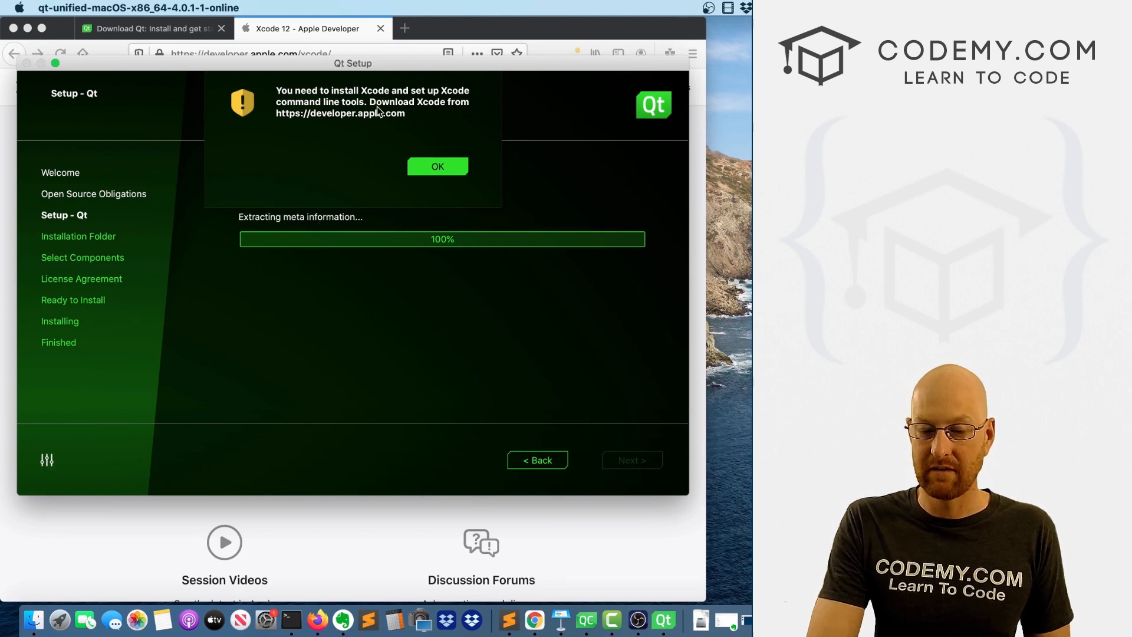
pyautogui.click(442, 170)
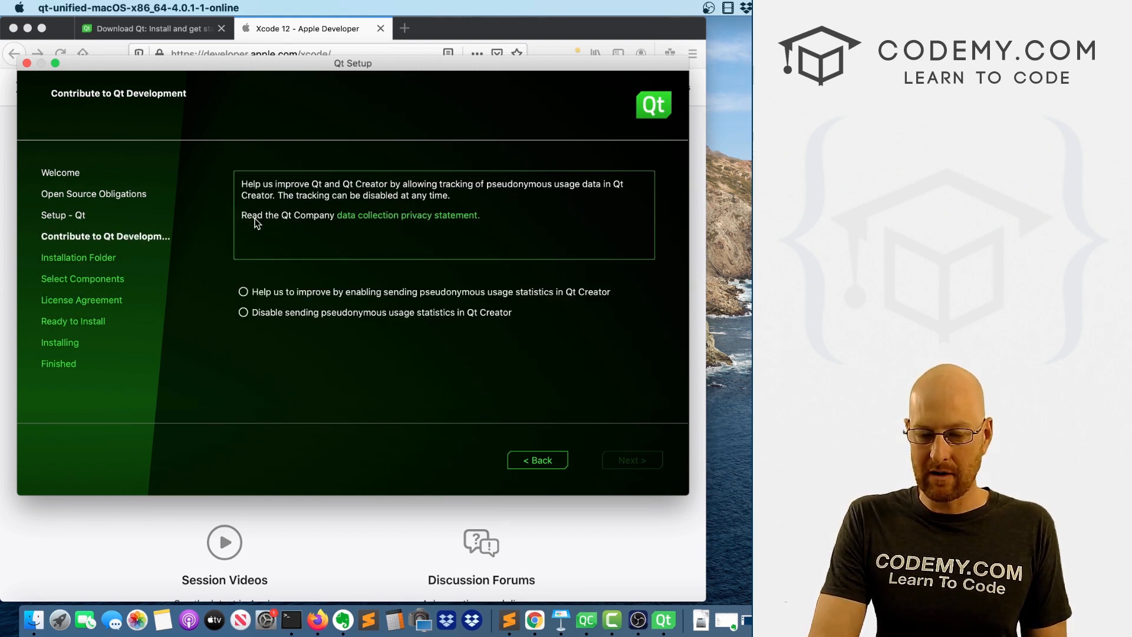
pyautogui.click(244, 292)
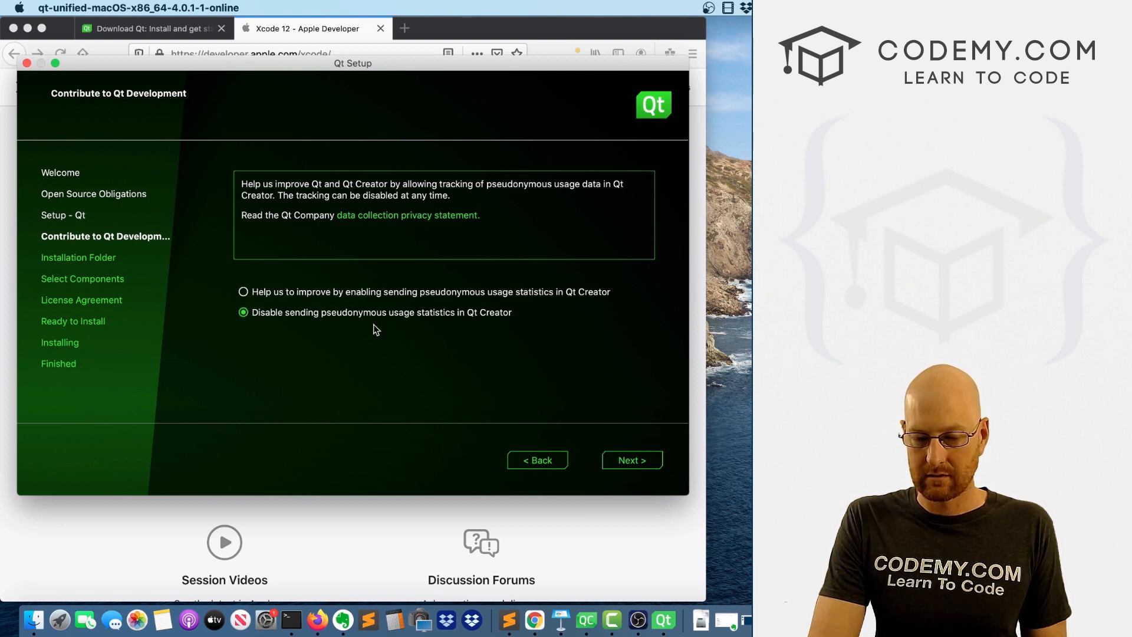
pyautogui.press('Return')
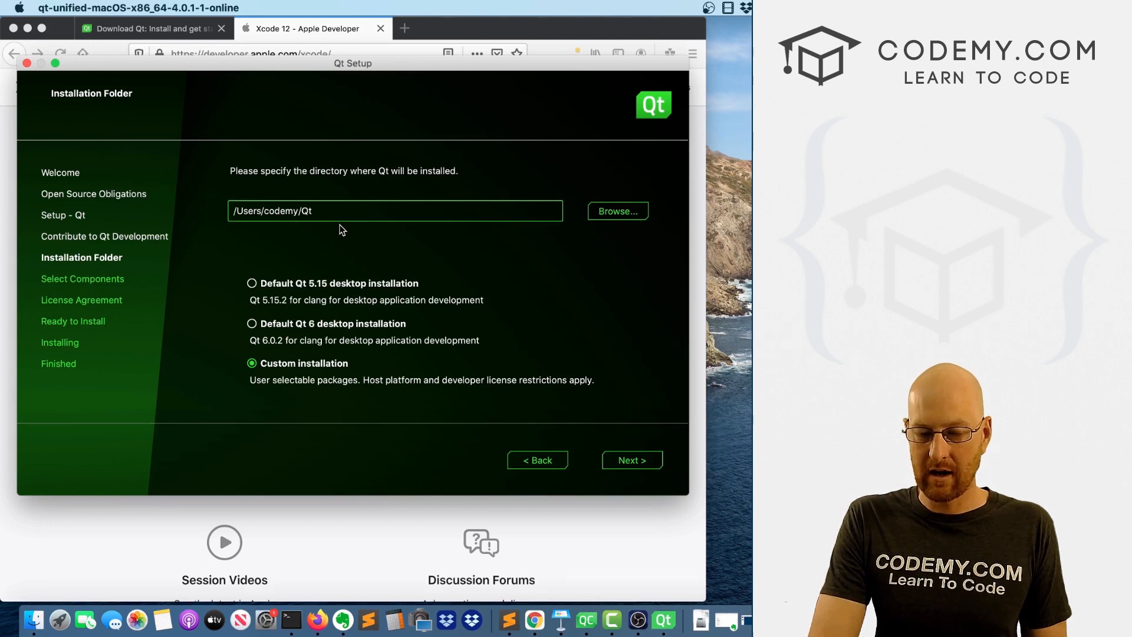
# Set the installation directory to /Users/codemy/Qt2 and proceed with the custom installation.
pyautogui.press('Return')
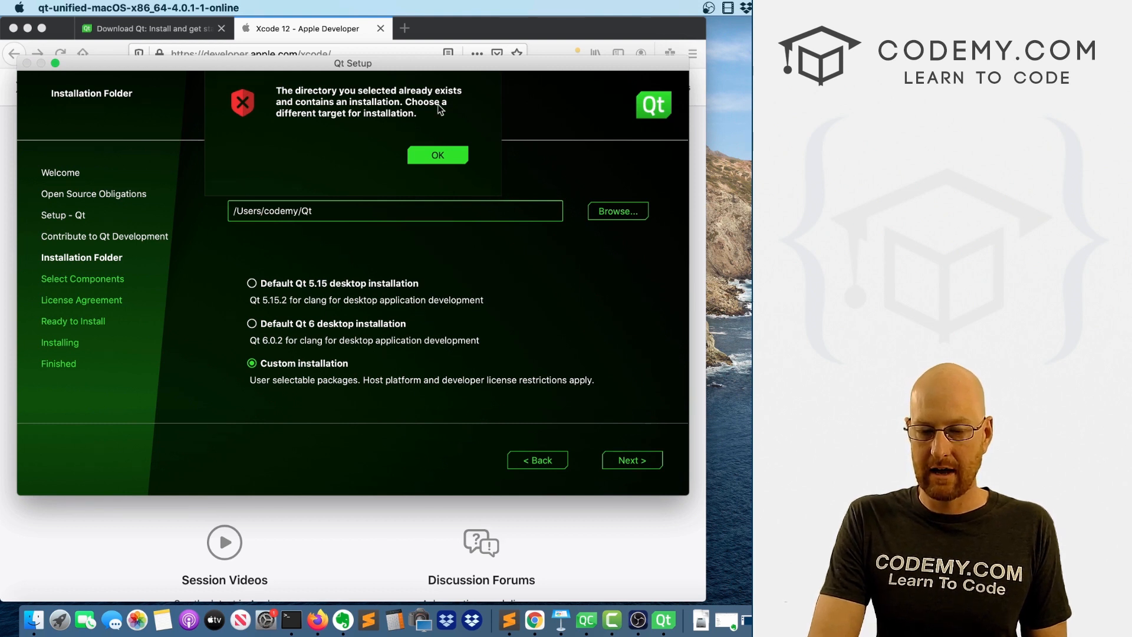
pyautogui.click(436, 154)
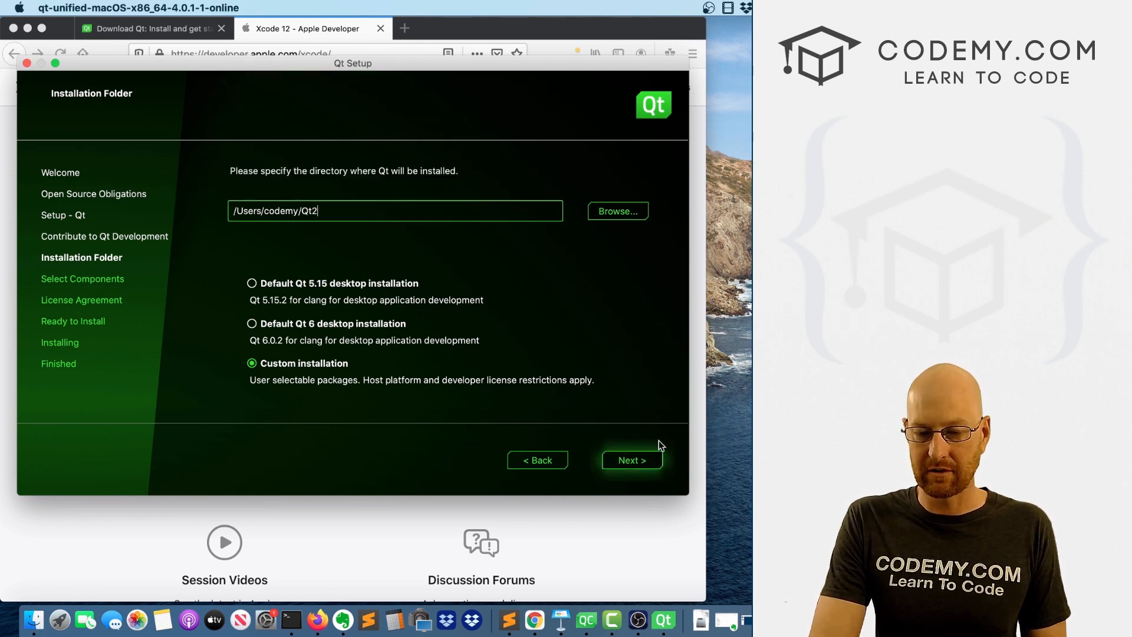
pyautogui.click(651, 456)
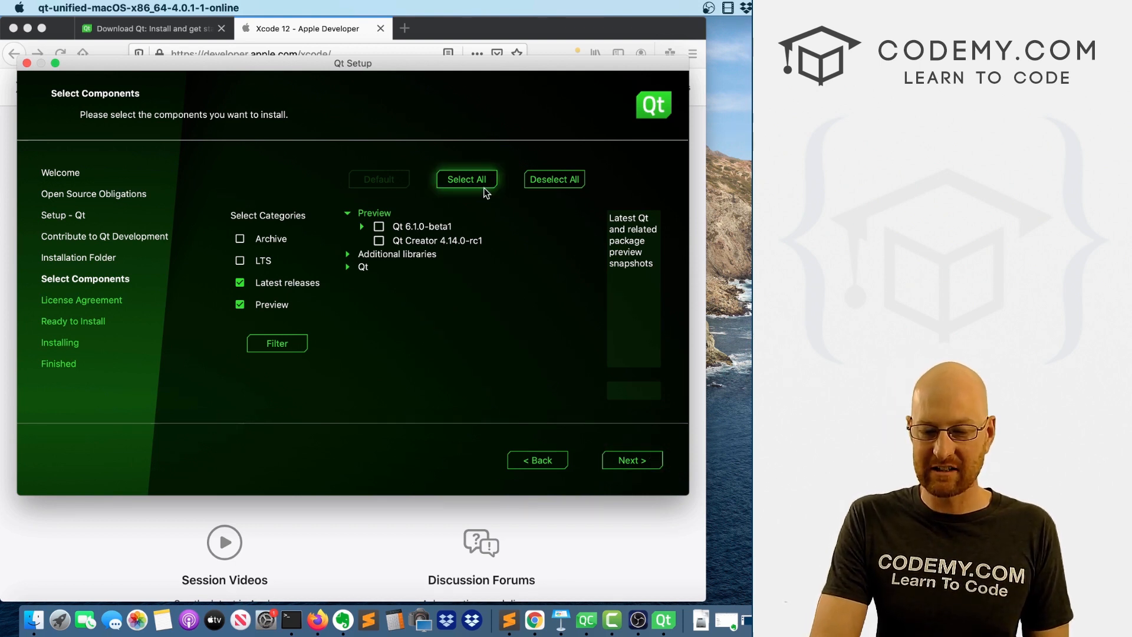
# Select the Qt 6.1.0-beta1 preview with all its components for installation.
pyautogui.click(362, 227)
pyautogui.click(378, 227)
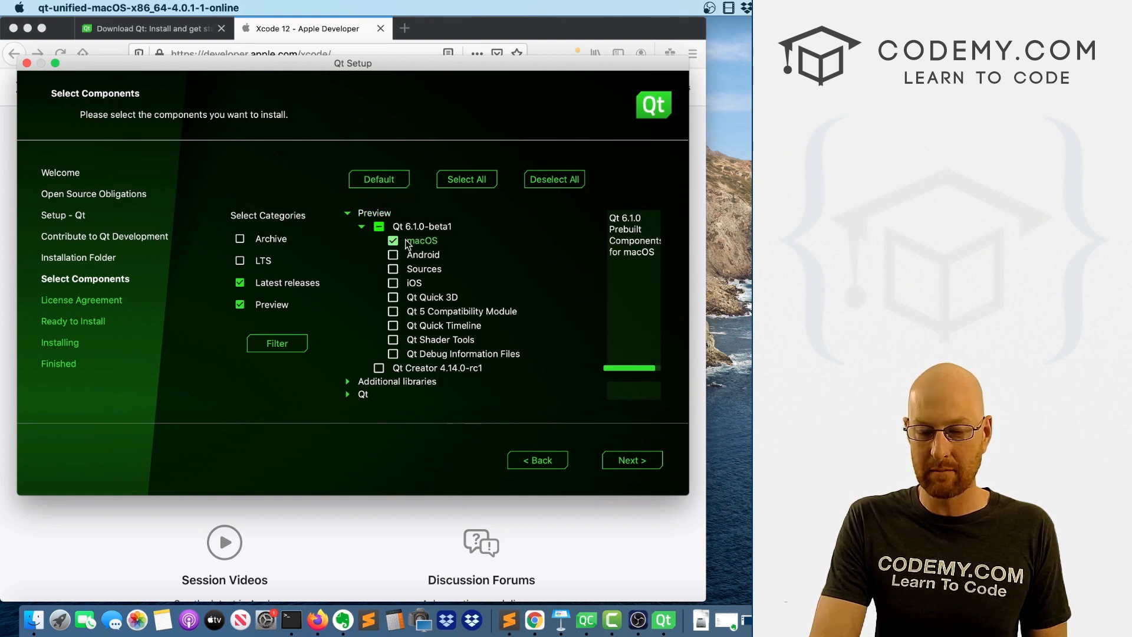
pyautogui.click(616, 463)
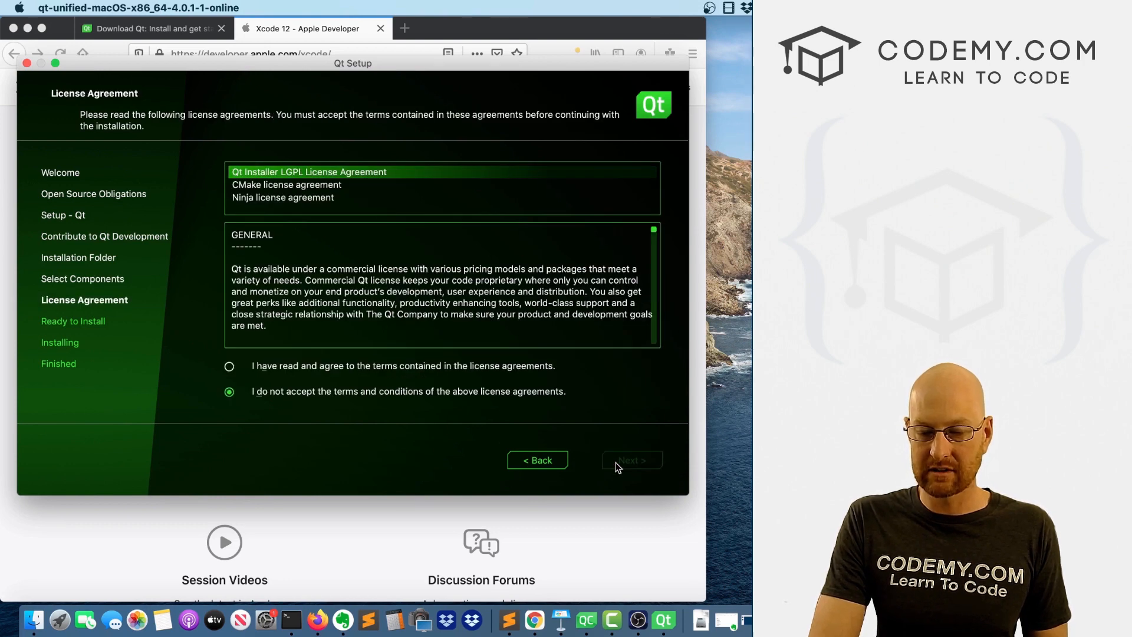
# Agree to the license terms and start installing Qt.
pyautogui.click(229, 366)
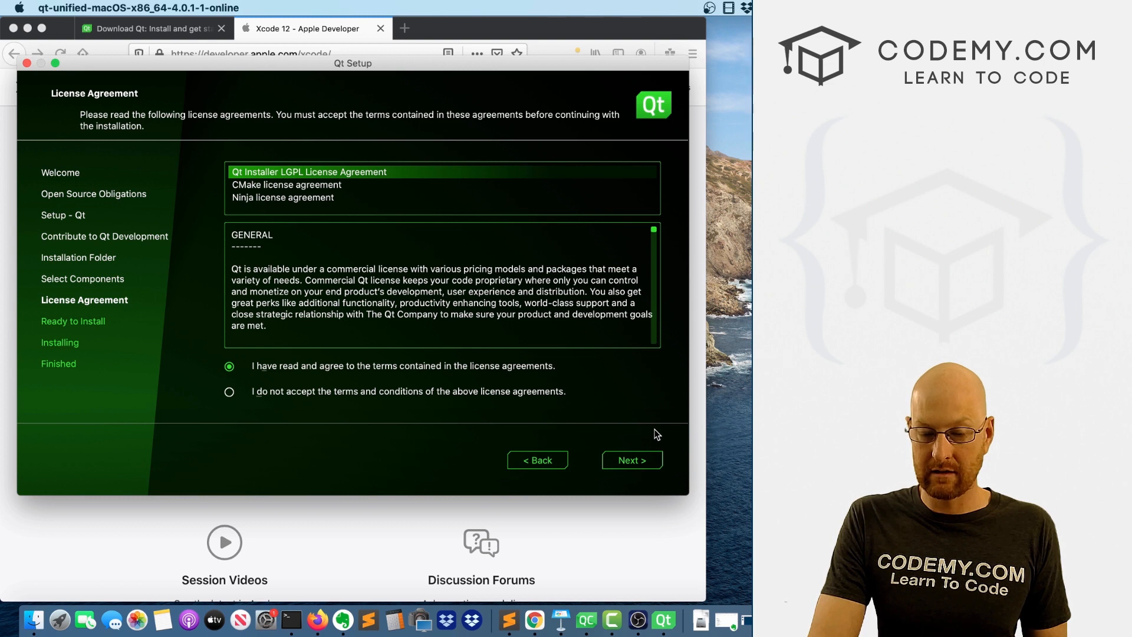
pyautogui.click(632, 460)
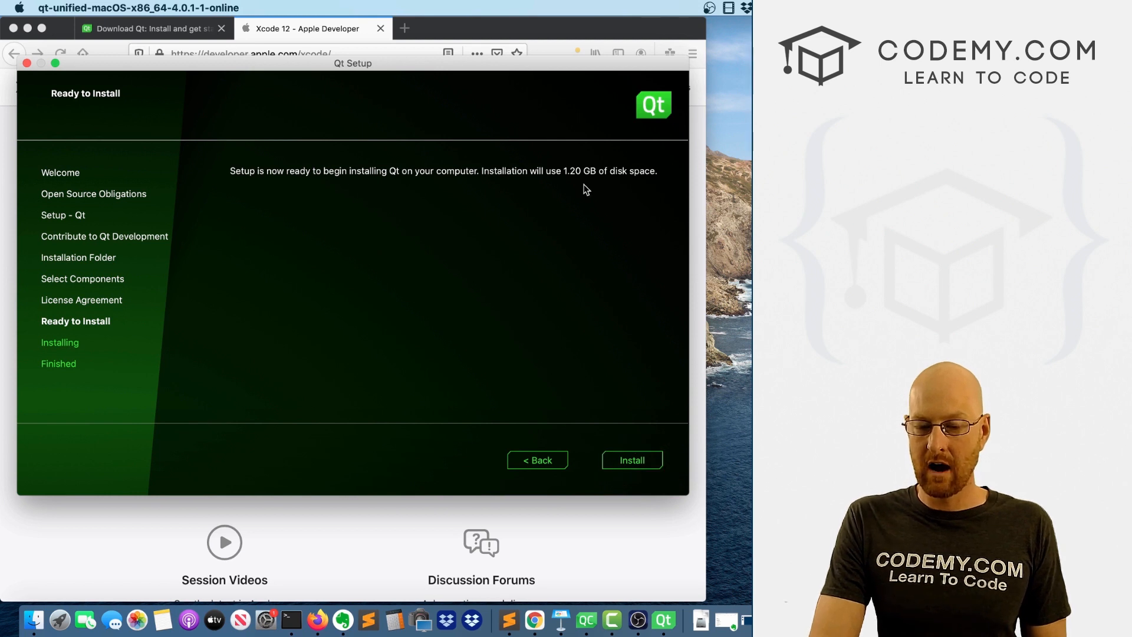
pyautogui.click(624, 464)
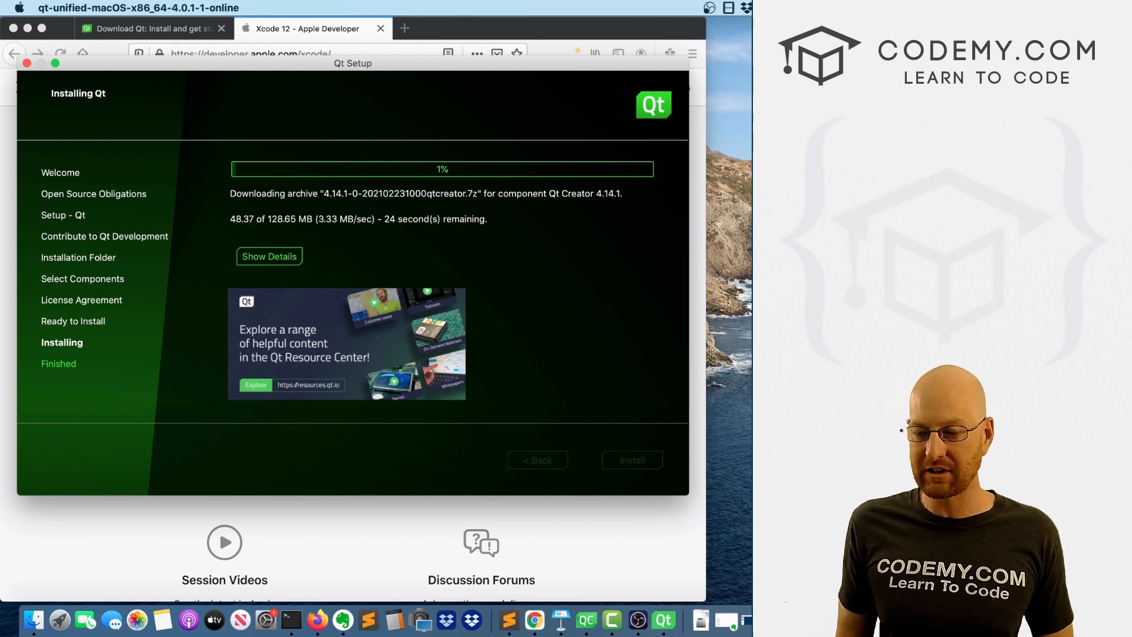
# Find Qt Creator with a system search for "qt", launch it and move its window fully into view.
pyautogui.press('super+space')
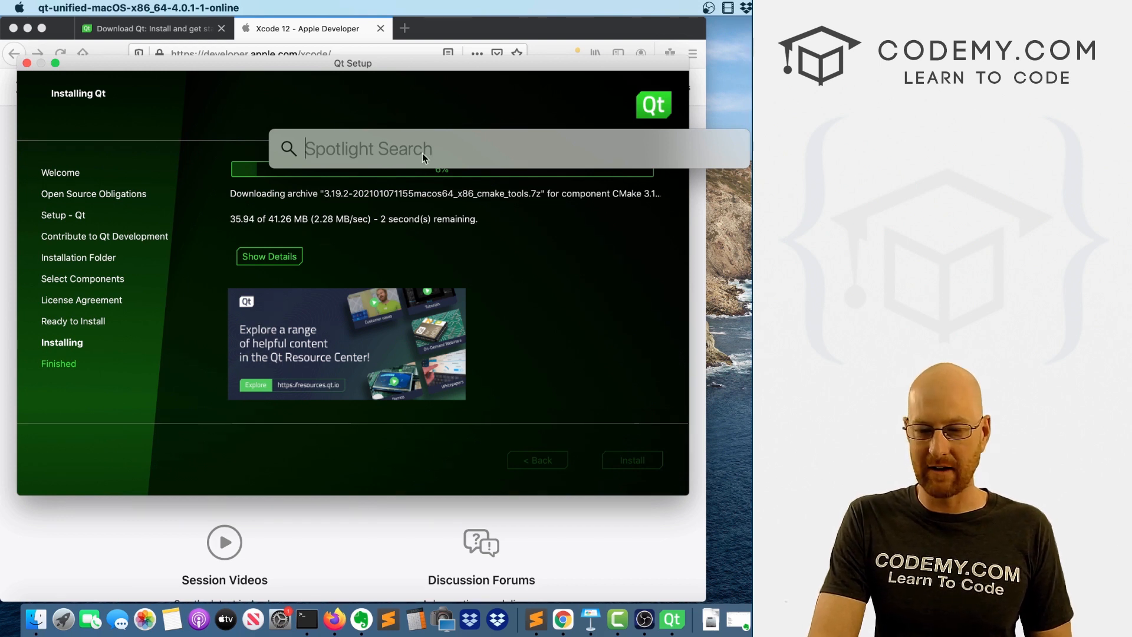
pyautogui.write('qt')
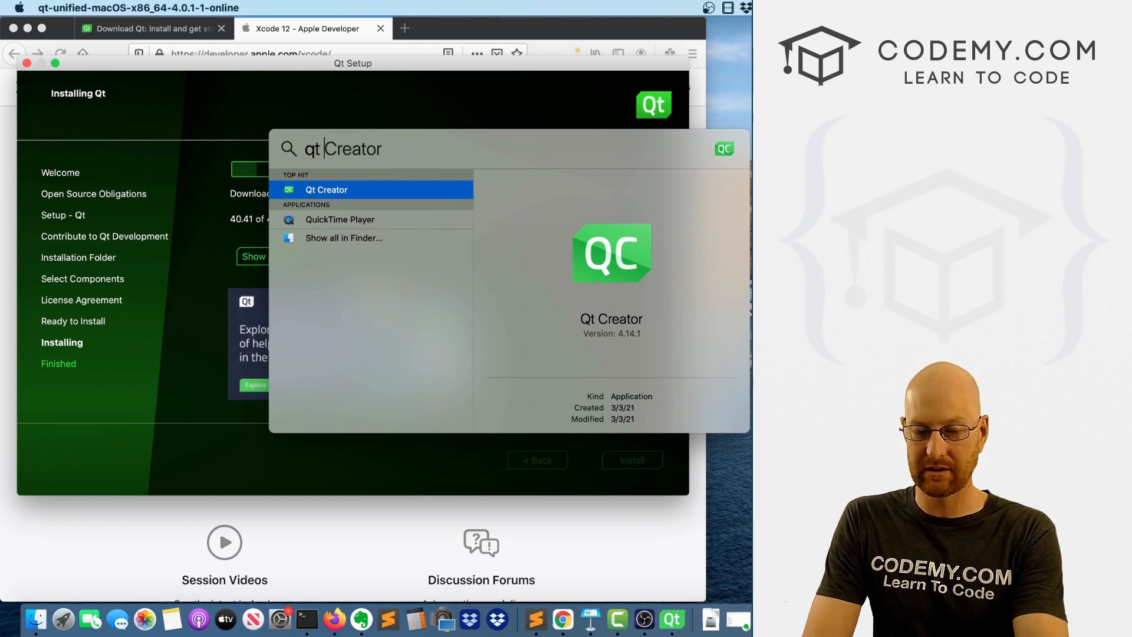
pyautogui.press('Return')
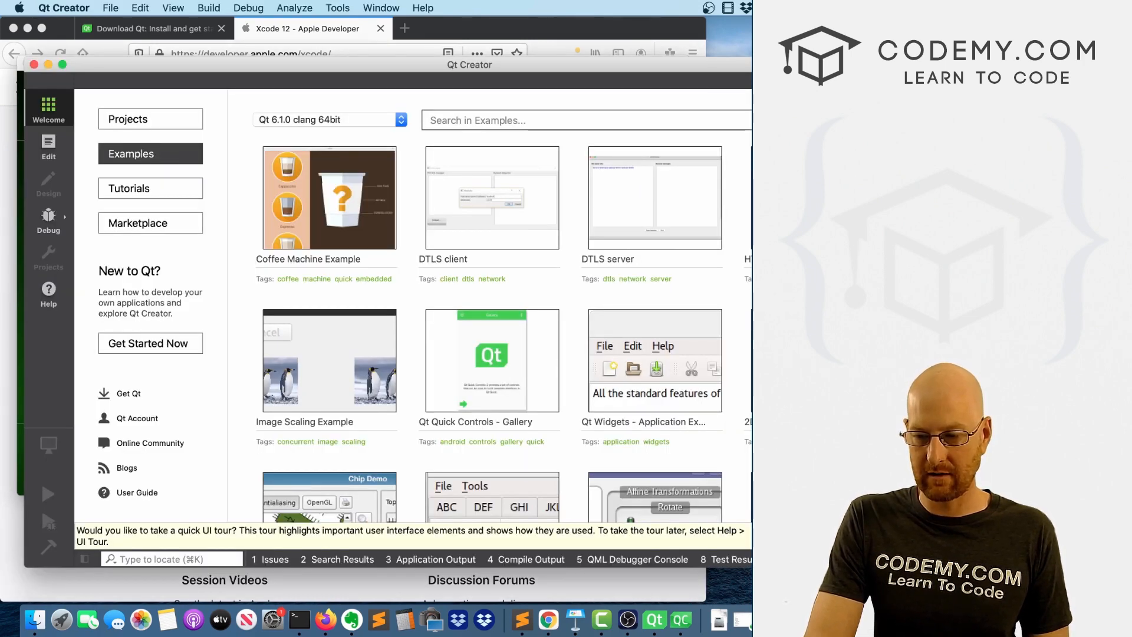
pyautogui.moveTo(628, 67); pyautogui.dragTo(610, 41)
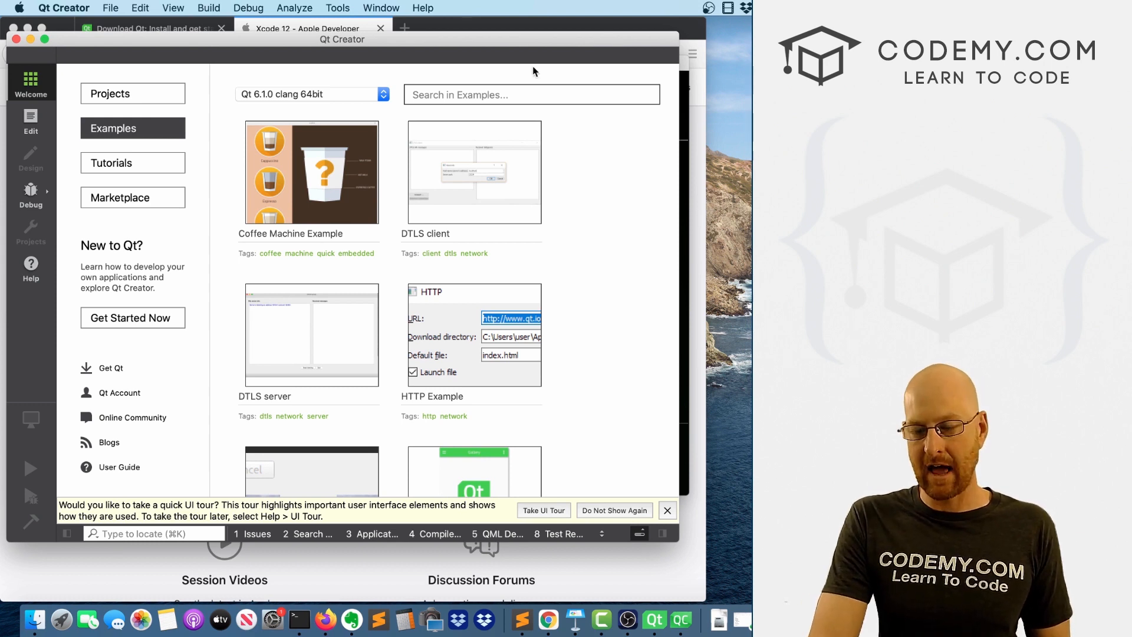
# Start a new Qt Designer Form file based on the Main Window template with the default screen size.
pyautogui.moveTo(451, 127)
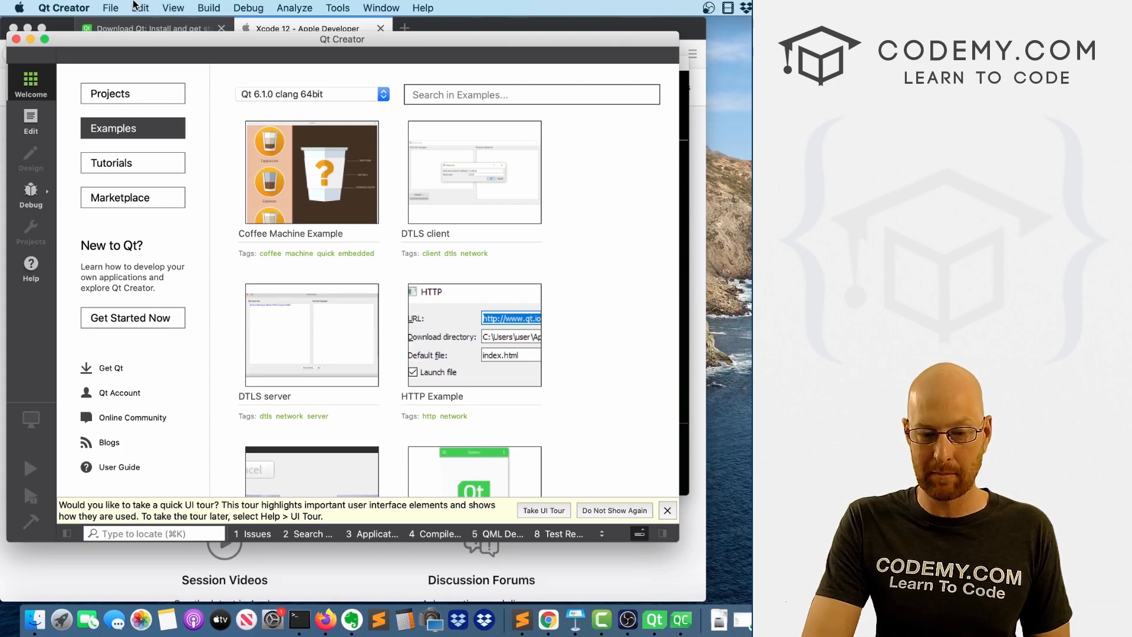
pyautogui.press('super+n')
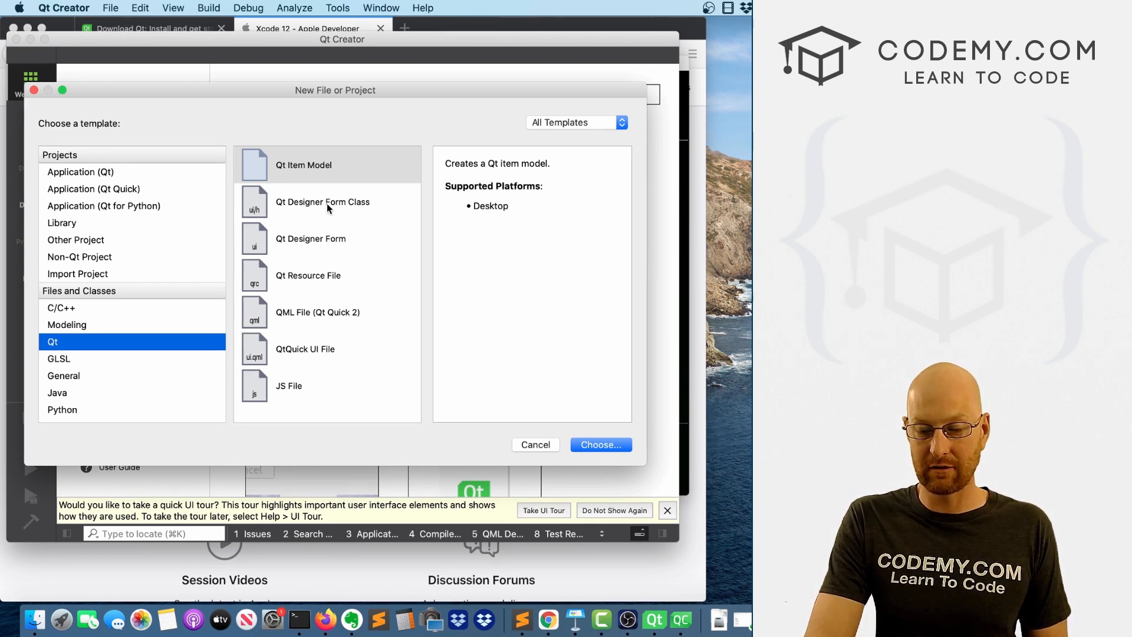
pyautogui.click(309, 243)
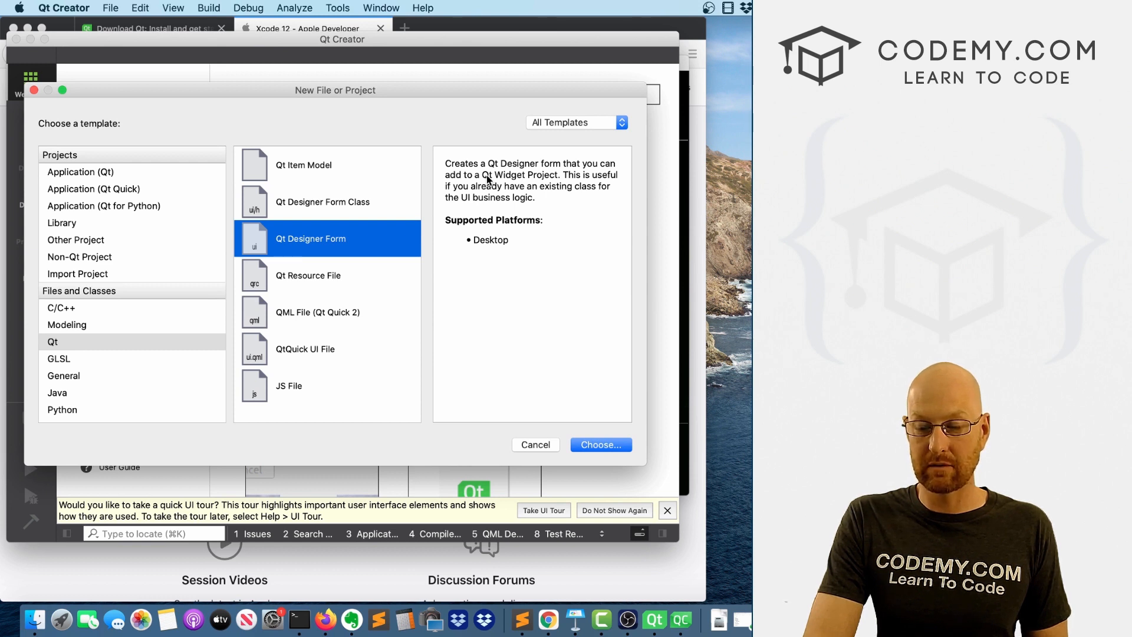
pyautogui.doubleClick(332, 233)
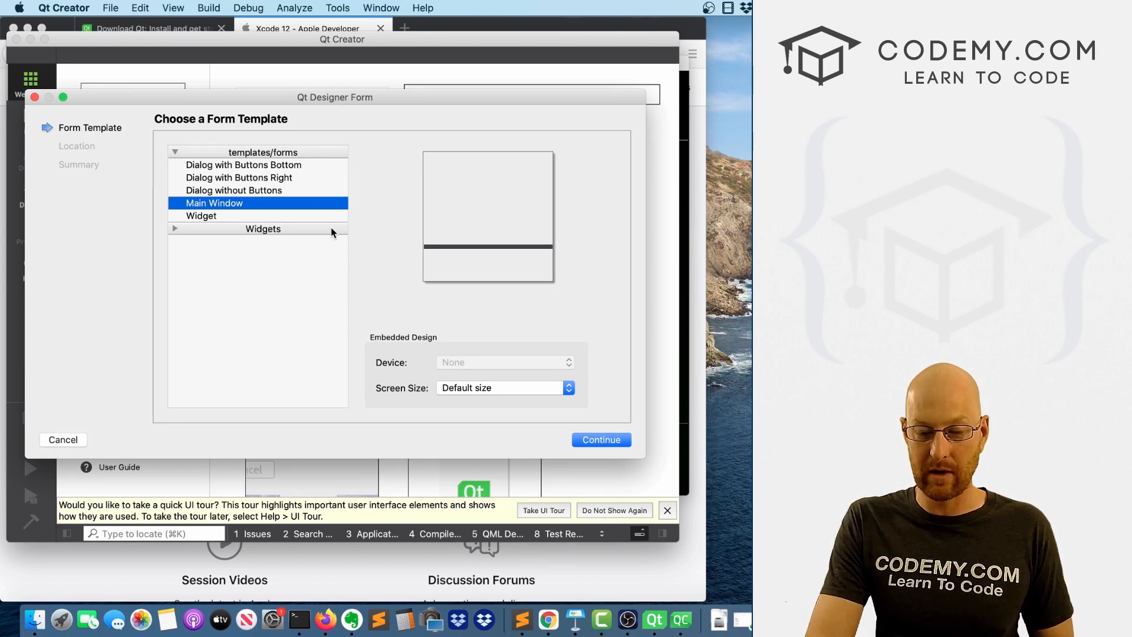
pyautogui.click(598, 439)
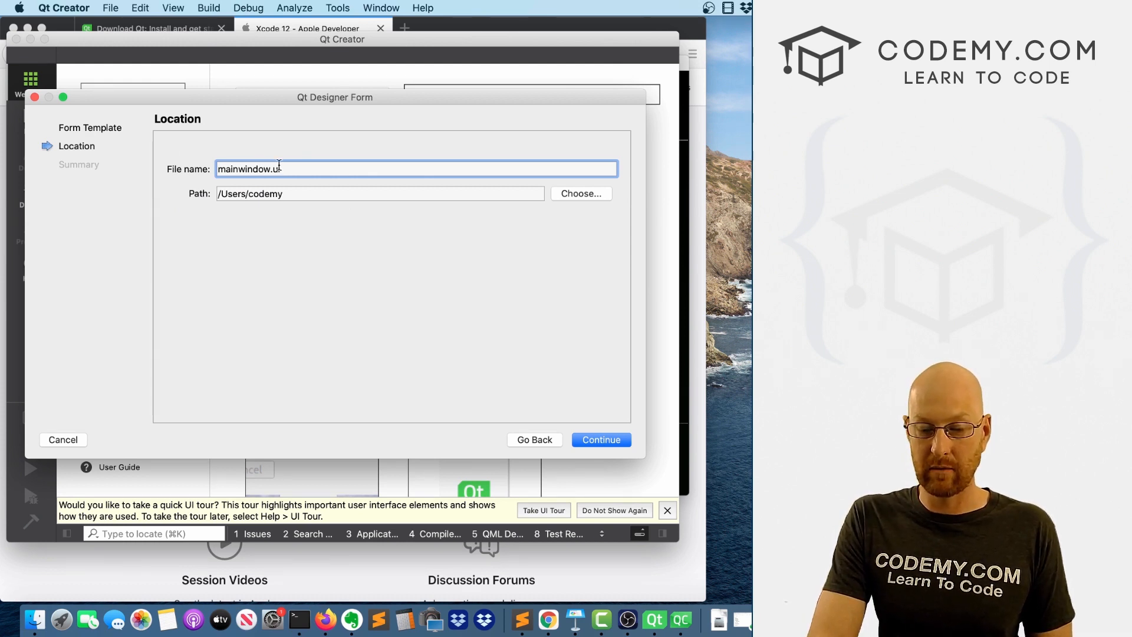
# Create the form as mainwindow.ui in the Desktop/code/pyqt folder, without adding it to version control.
pyautogui.click(518, 194)
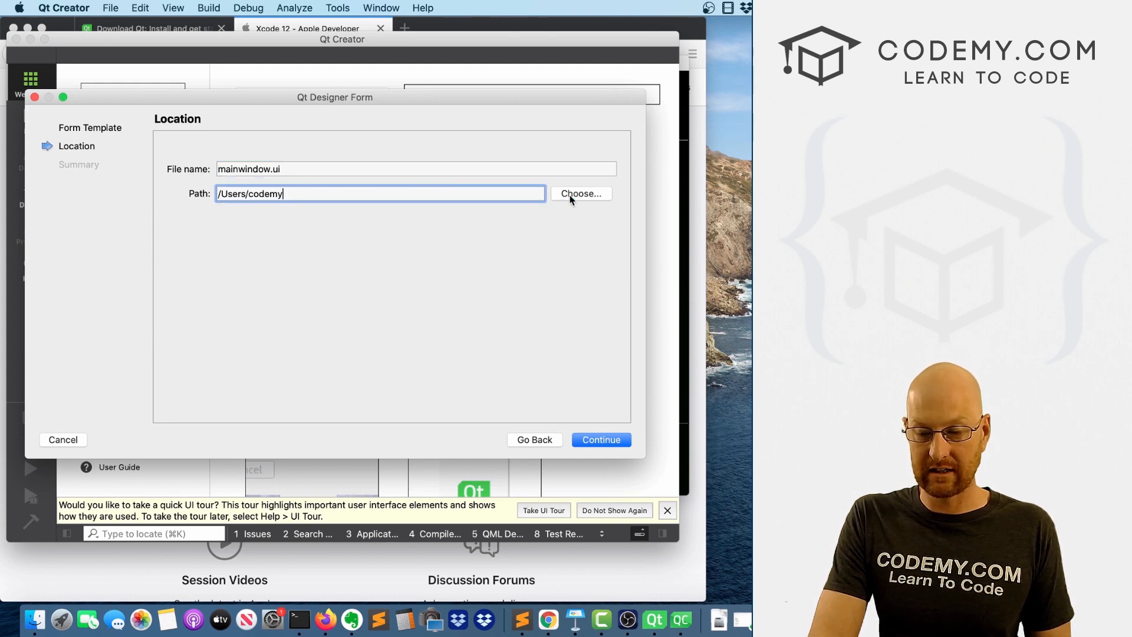
pyautogui.click(573, 195)
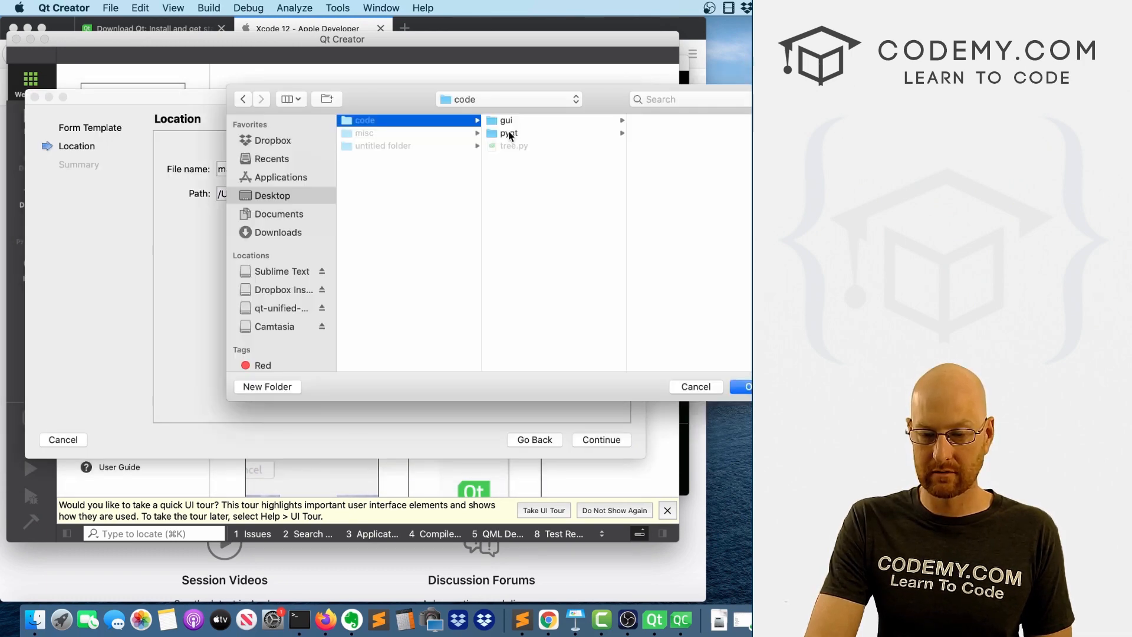
pyautogui.click(509, 133)
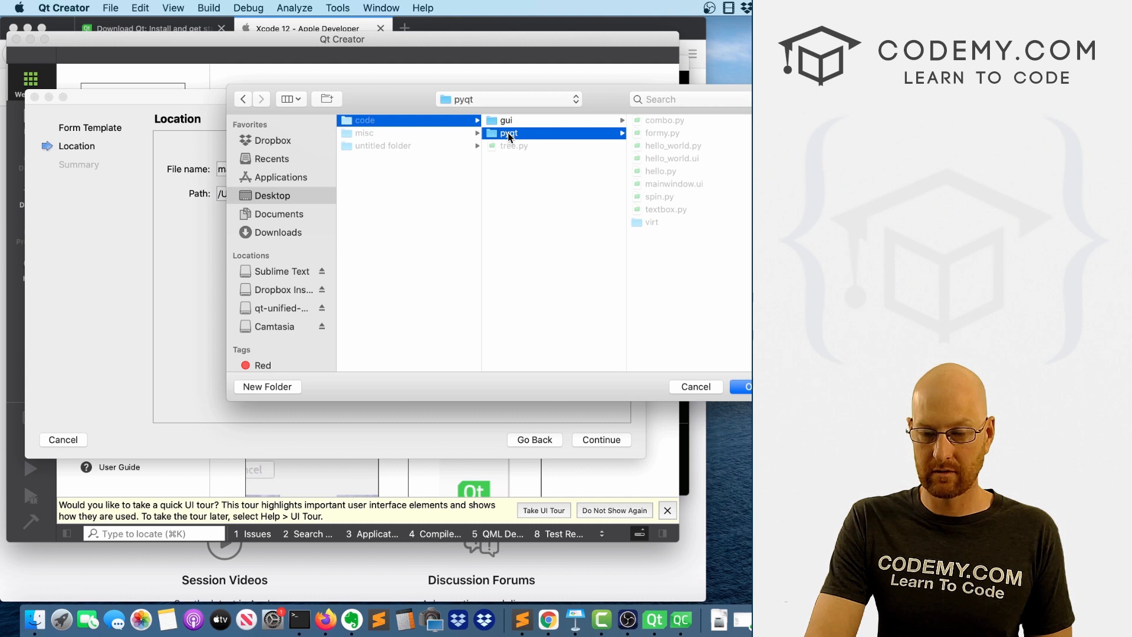
pyautogui.press('Return')
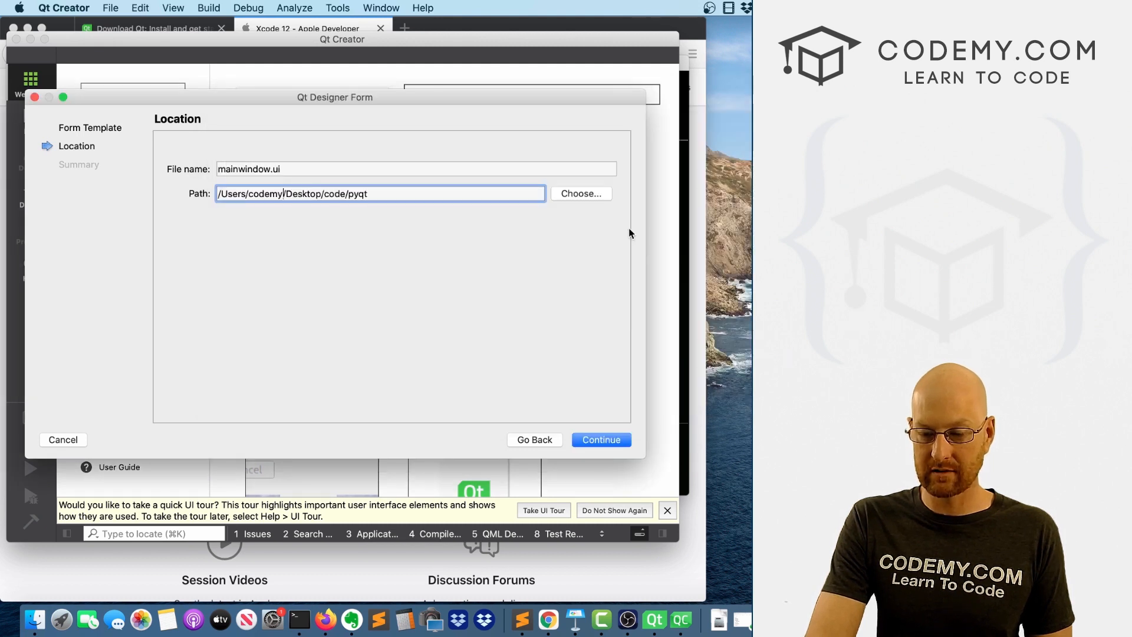
pyautogui.press('Return')
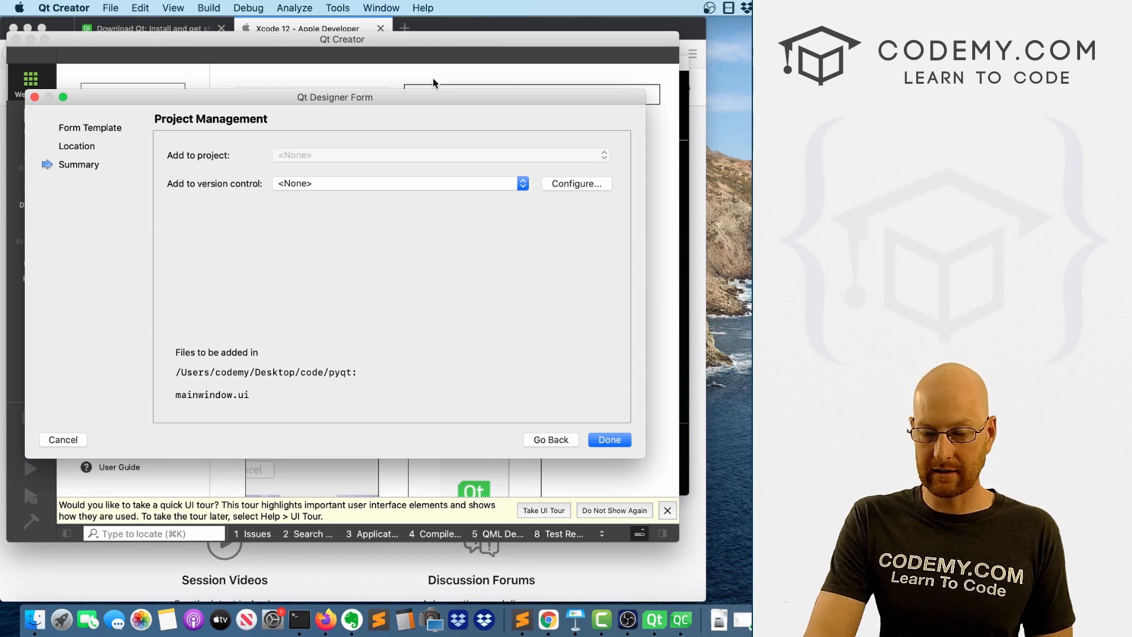
pyautogui.press('Return')
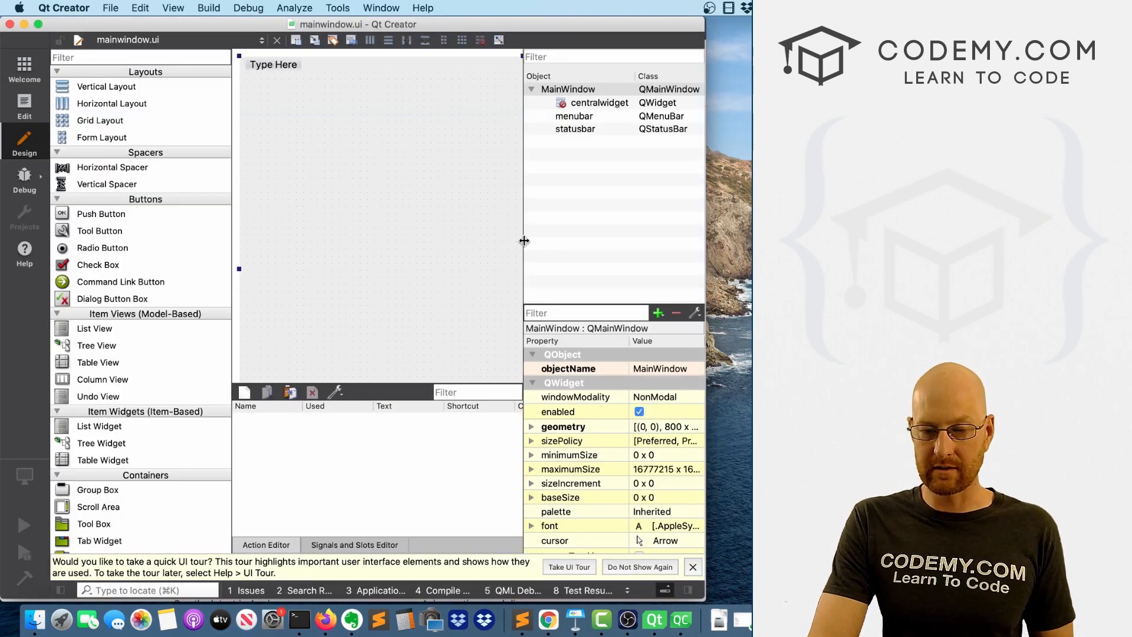
# Adjust the divider beside the form canvas to give the object inspector and property editor more width.
pyautogui.moveTo(525, 241); pyautogui.dragTo(694, 253)
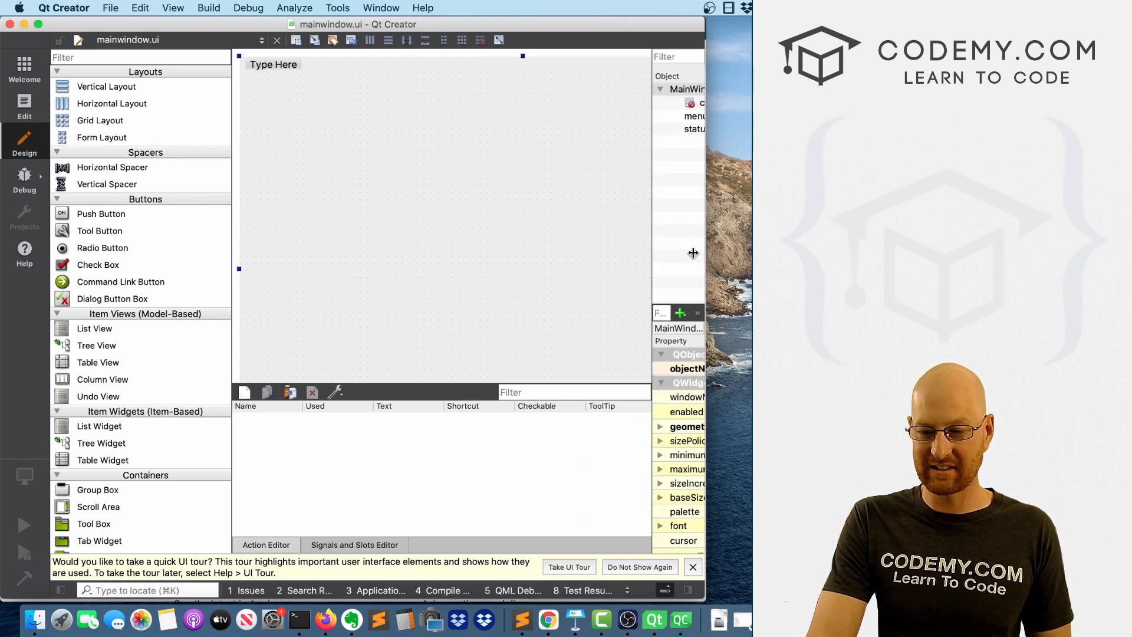
pyautogui.moveTo(694, 253); pyautogui.dragTo(449, 248)
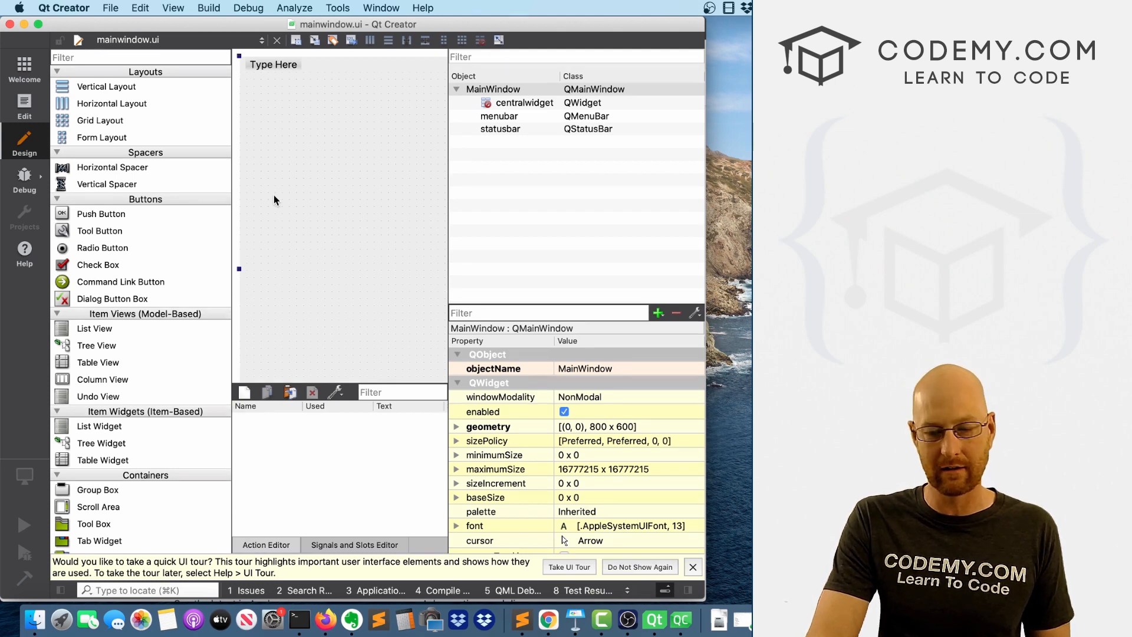
# Close the Qt Creator form window and the Qt Setup window.
pyautogui.click(26, 25)
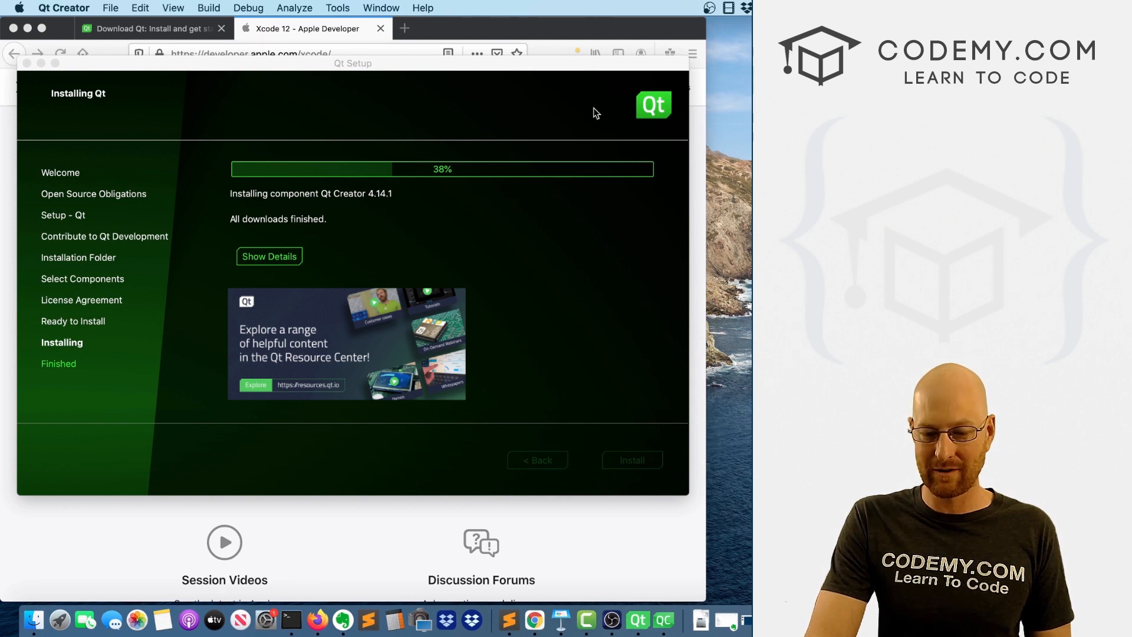
pyautogui.click(27, 62)
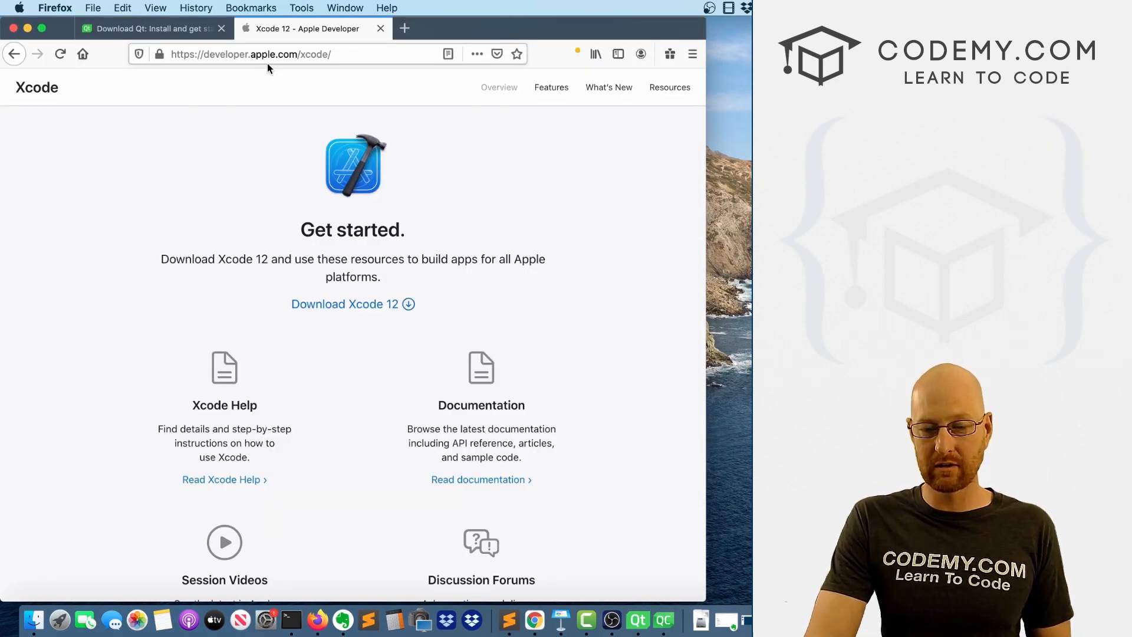